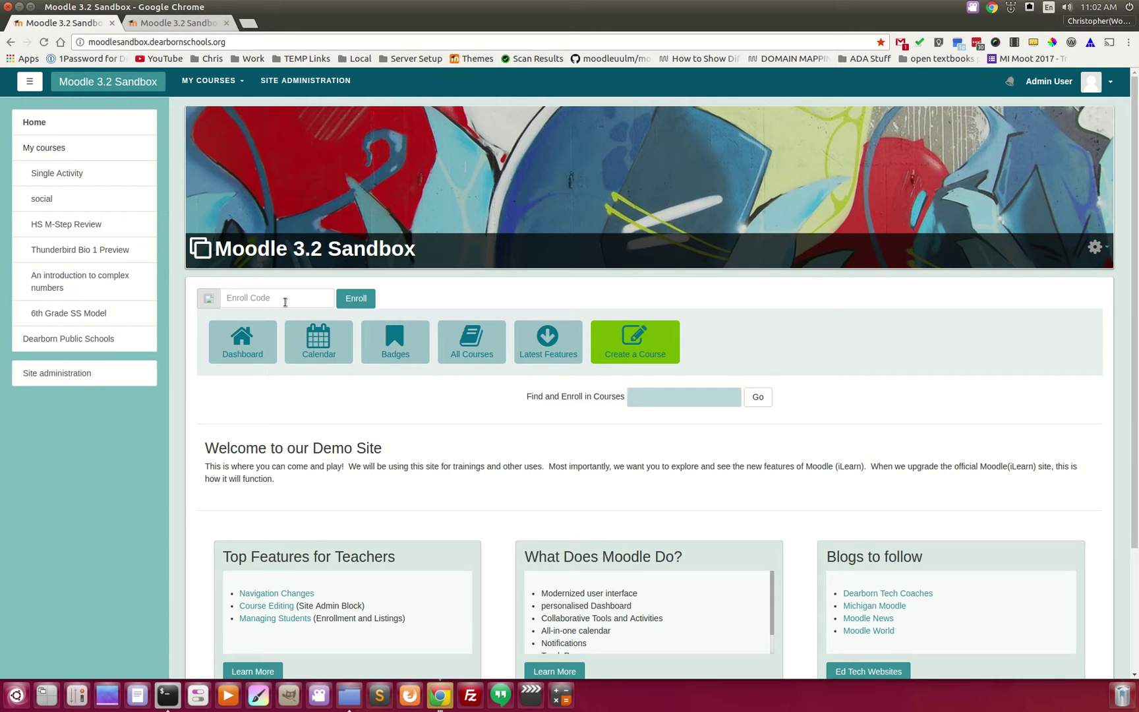
click(286, 298)
text(7382)
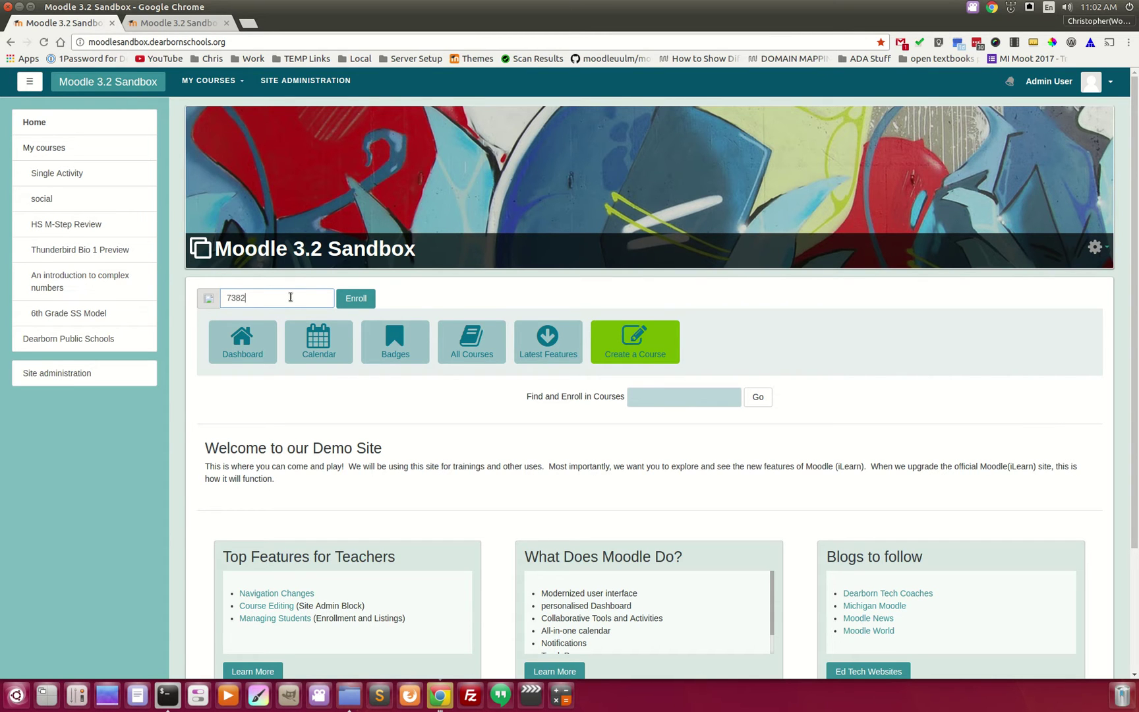
text(10)
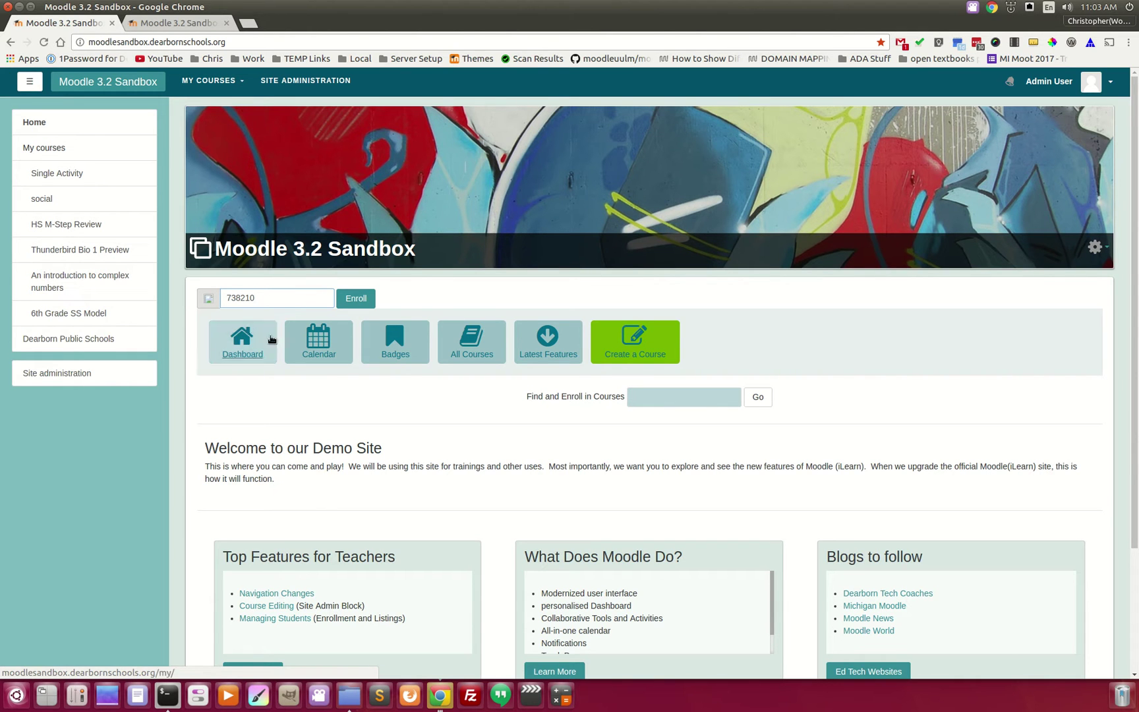
drag(280, 300, 150, 298)
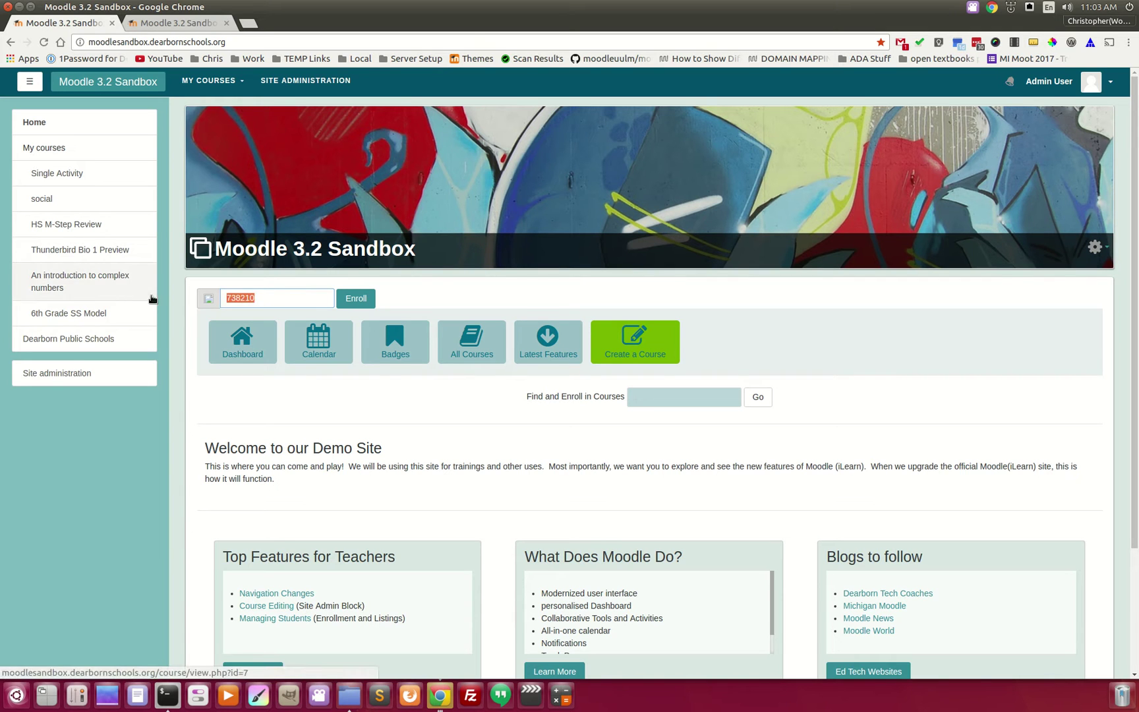
key(BackSpace)
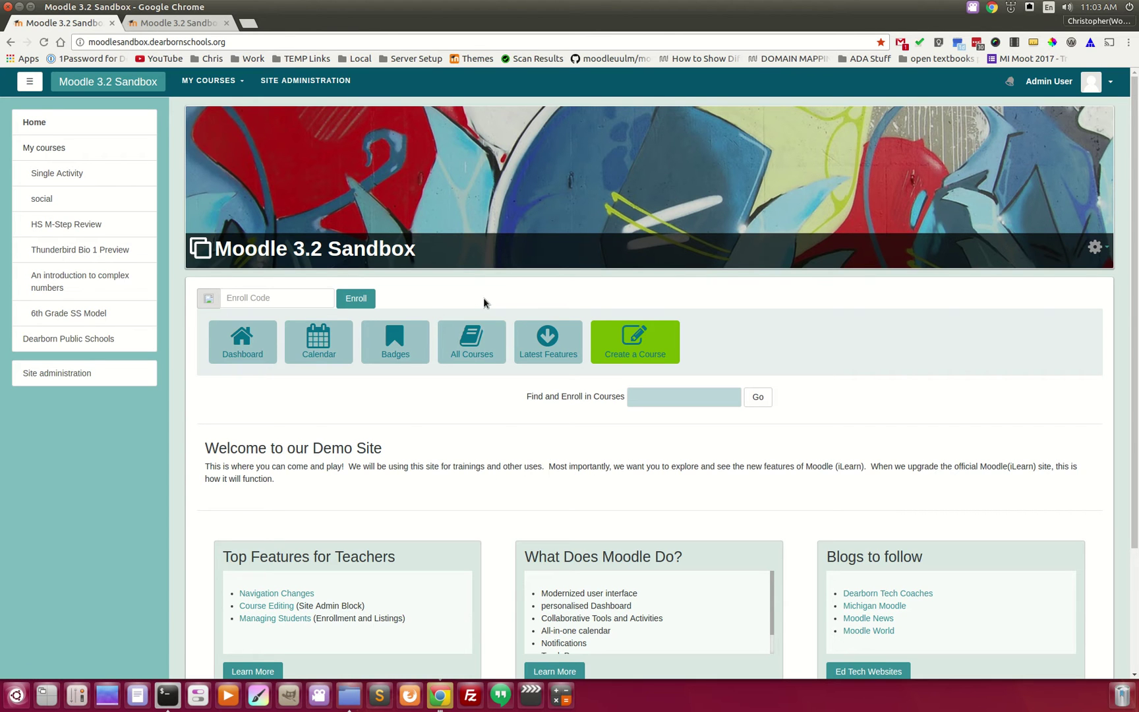
click(259, 306)
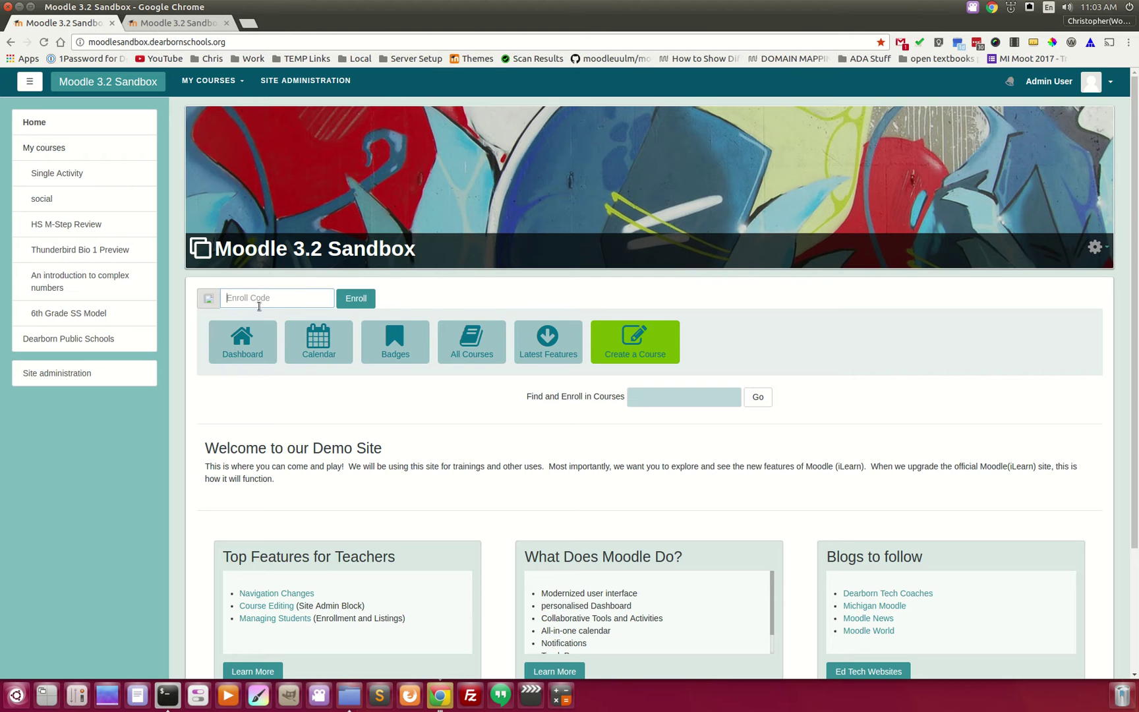
Step: Review the site-wide Easy enrollments plugin settings, then return to the sandbox home page
click(164, 27)
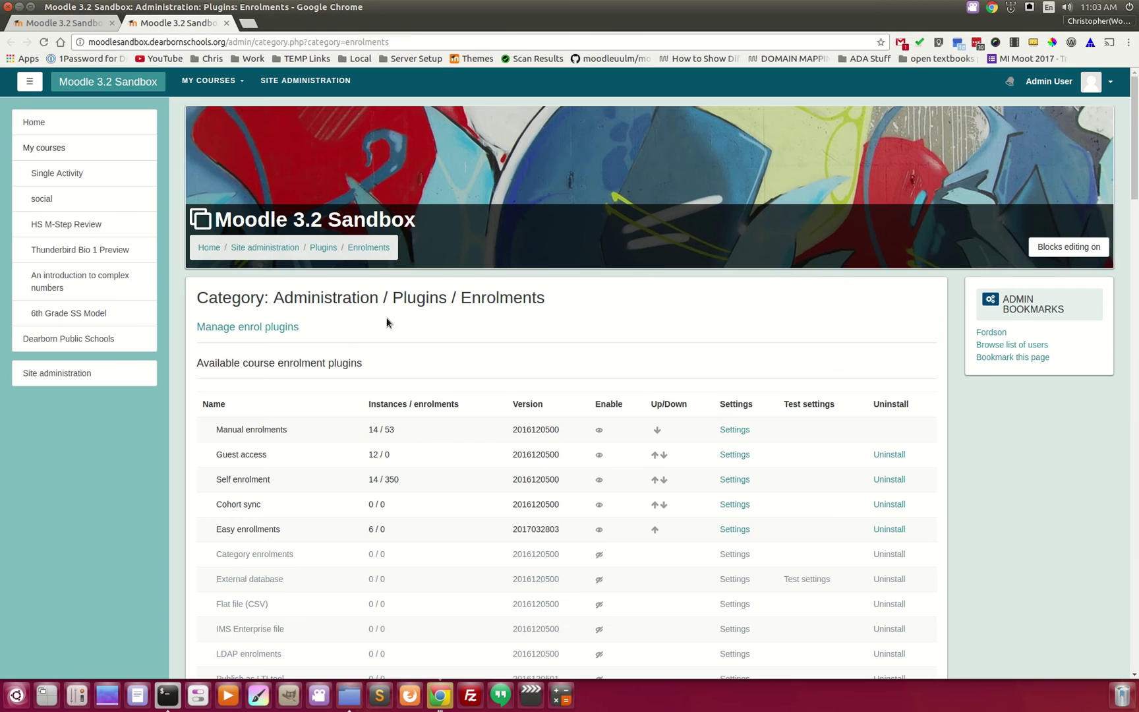
scroll(400, 363, down, 1)
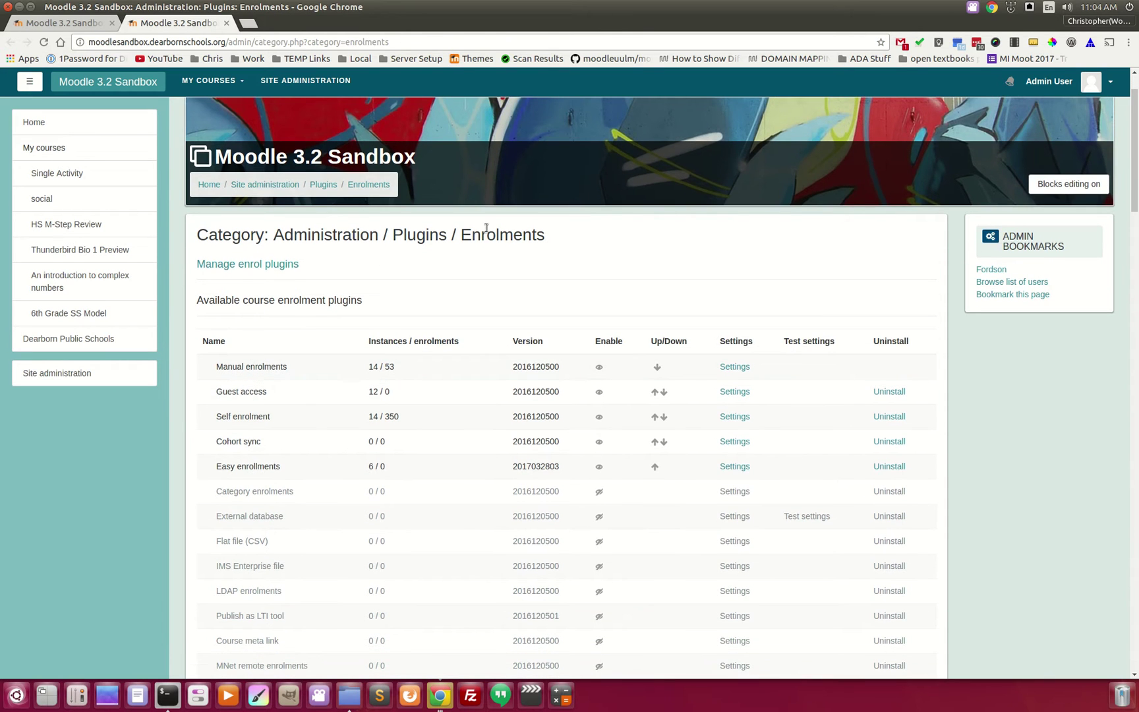
scroll(343, 389, down, 2)
drag(217, 372, 289, 373)
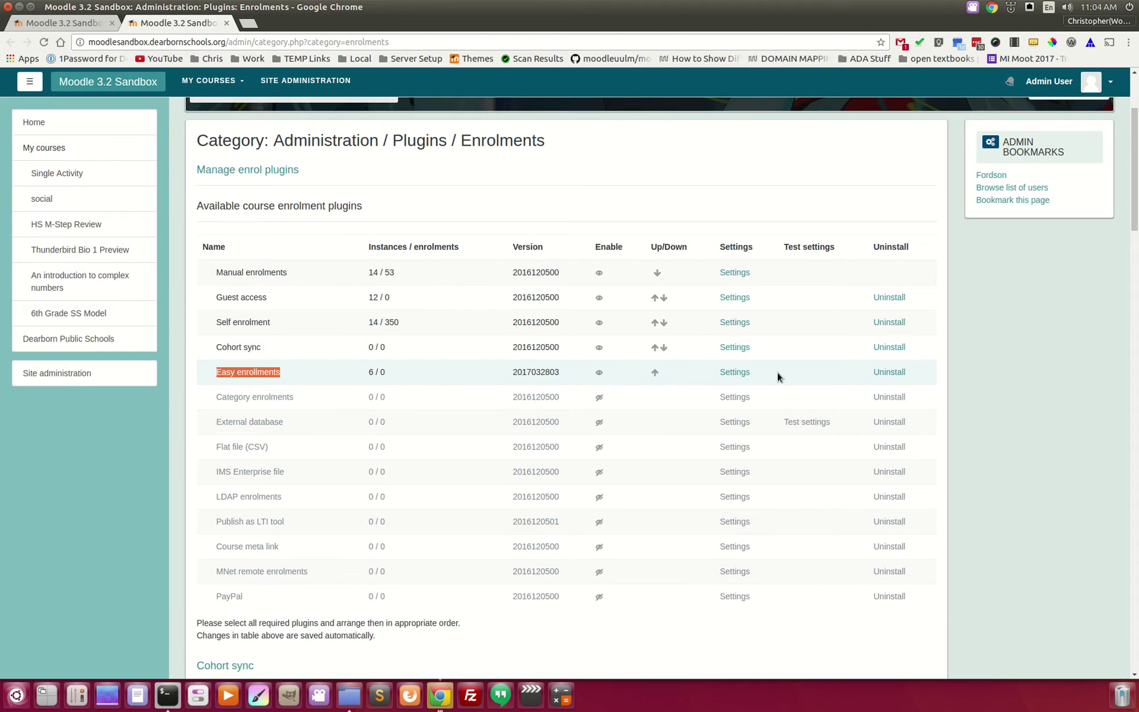
click(735, 372)
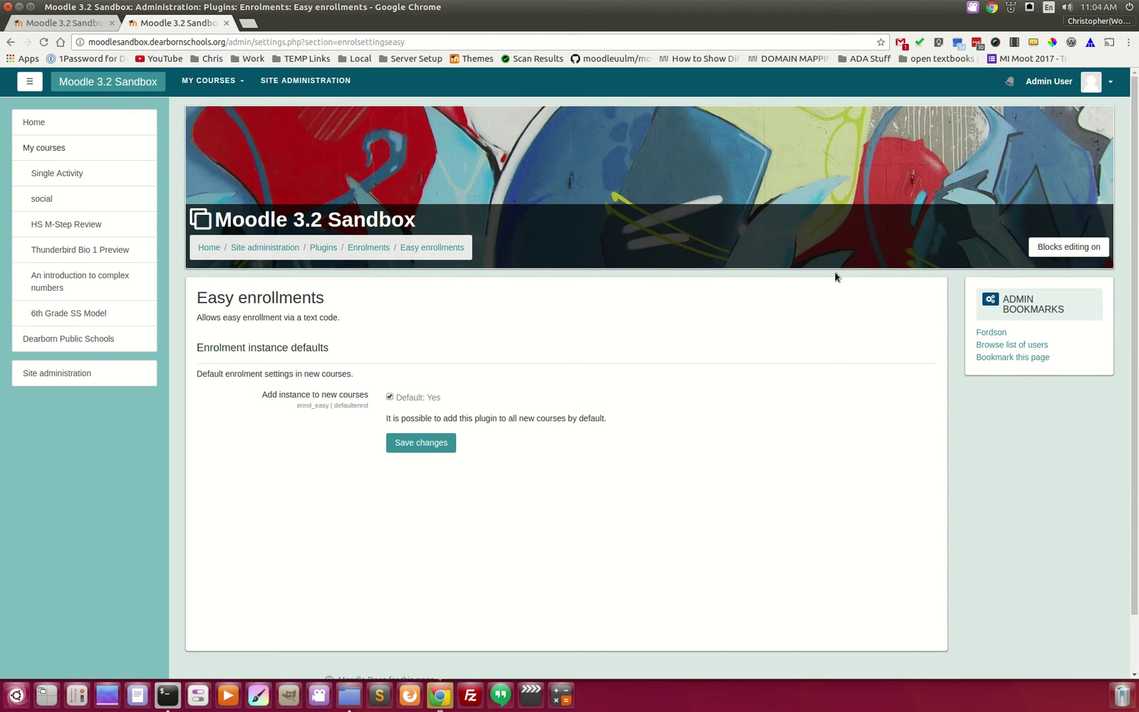
click(81, 21)
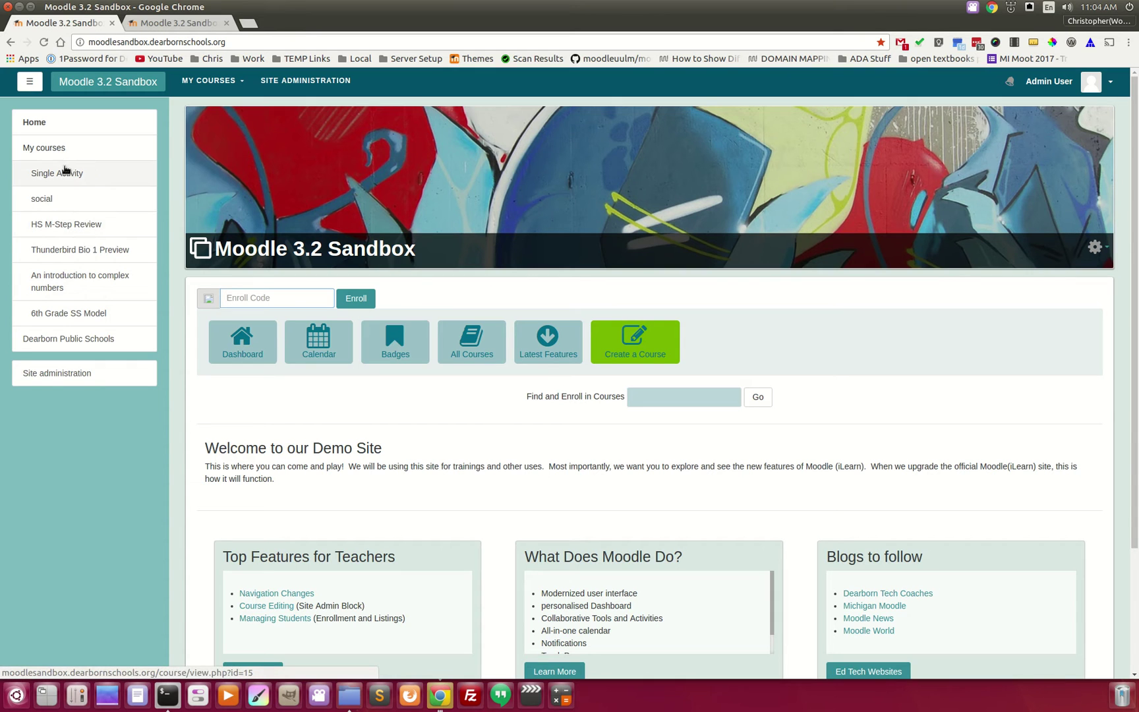
Step: Open the Single Activity course's Easy enrollments settings in a separate tab
click(67, 175)
middle_click(68, 175)
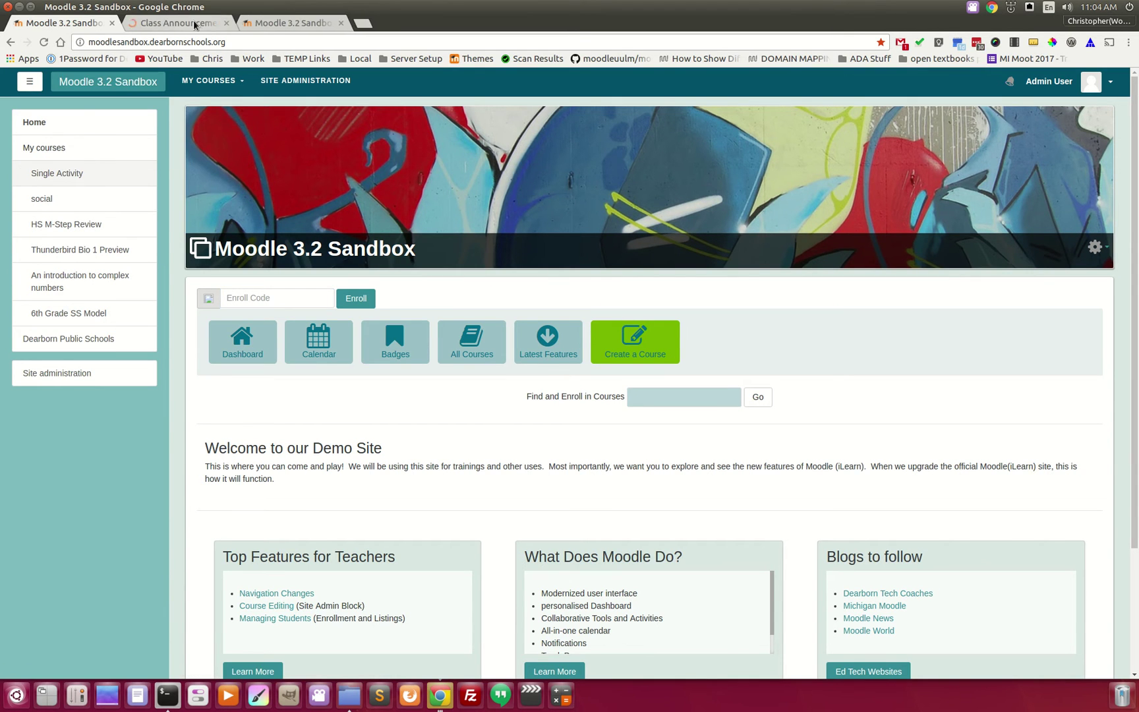
click(195, 24)
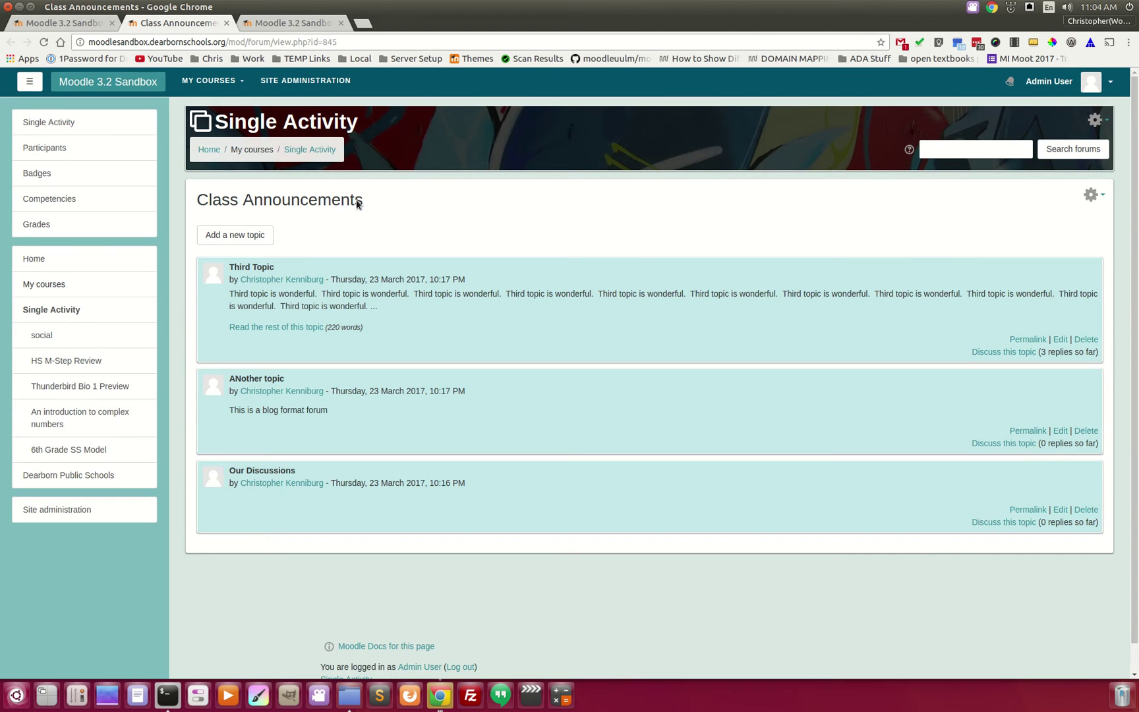
click(81, 148)
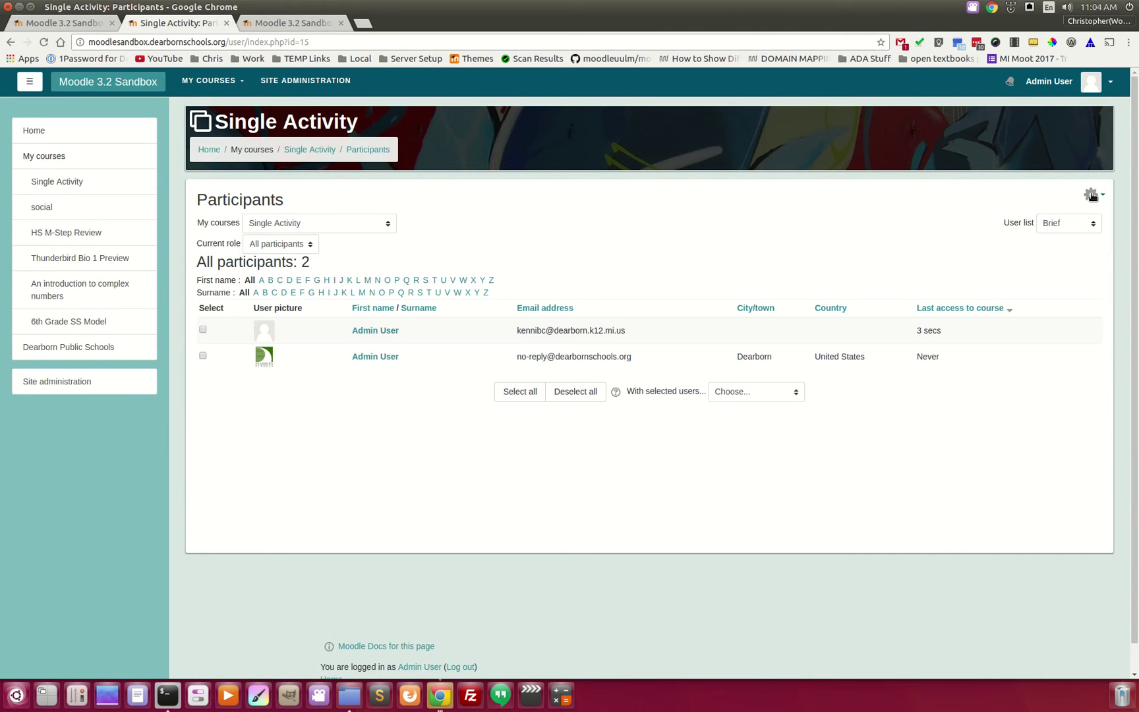
click(1093, 194)
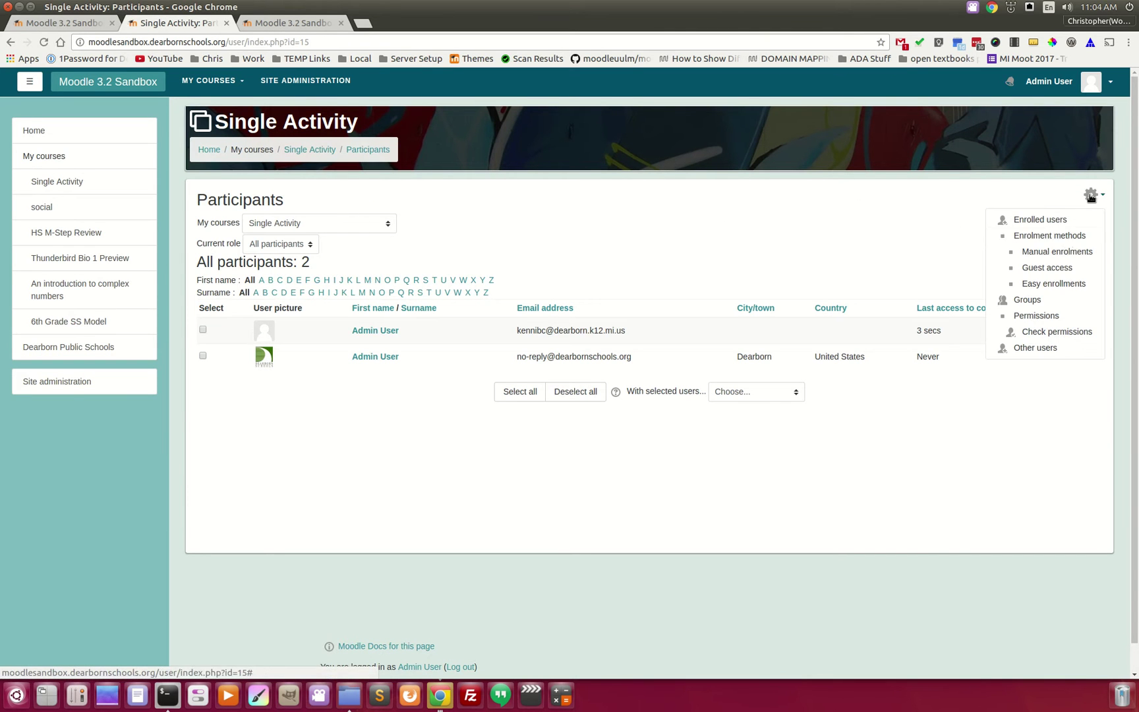
click(1054, 282)
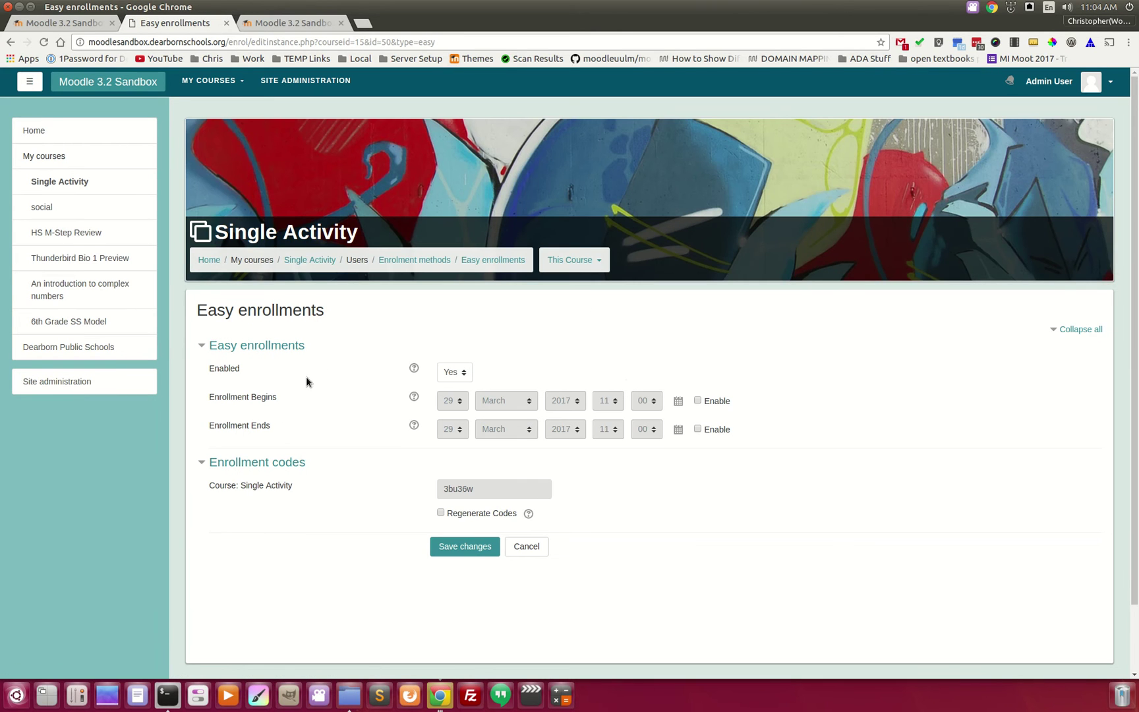
click(459, 373)
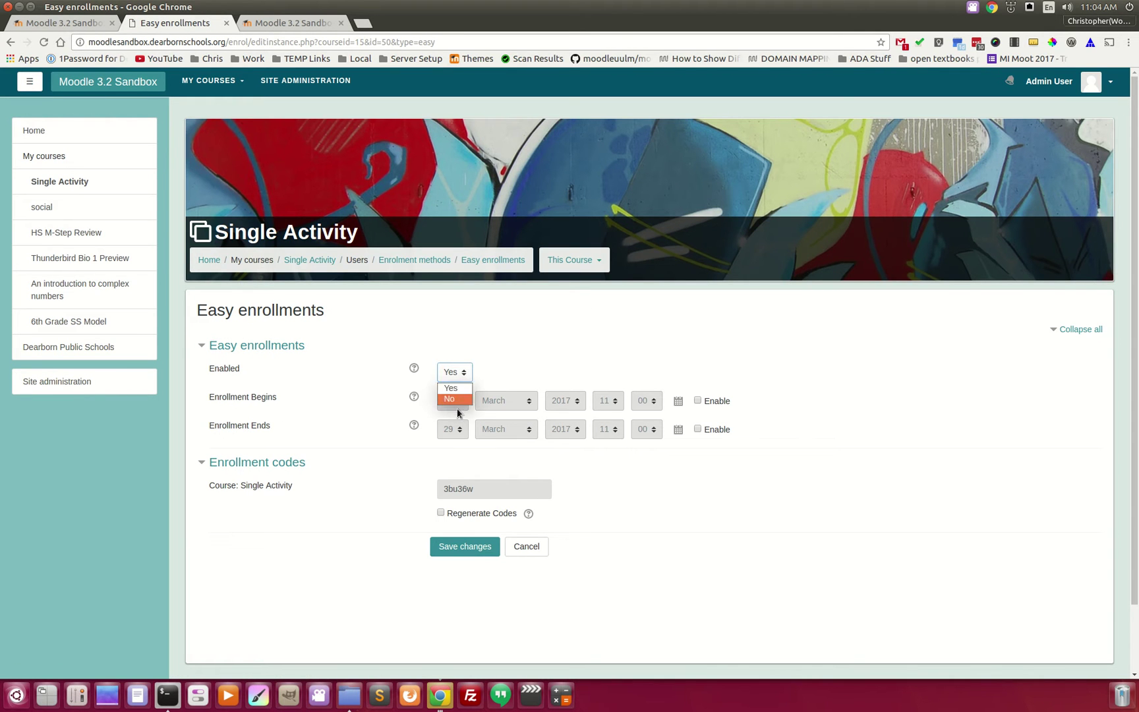
click(460, 412)
click(699, 400)
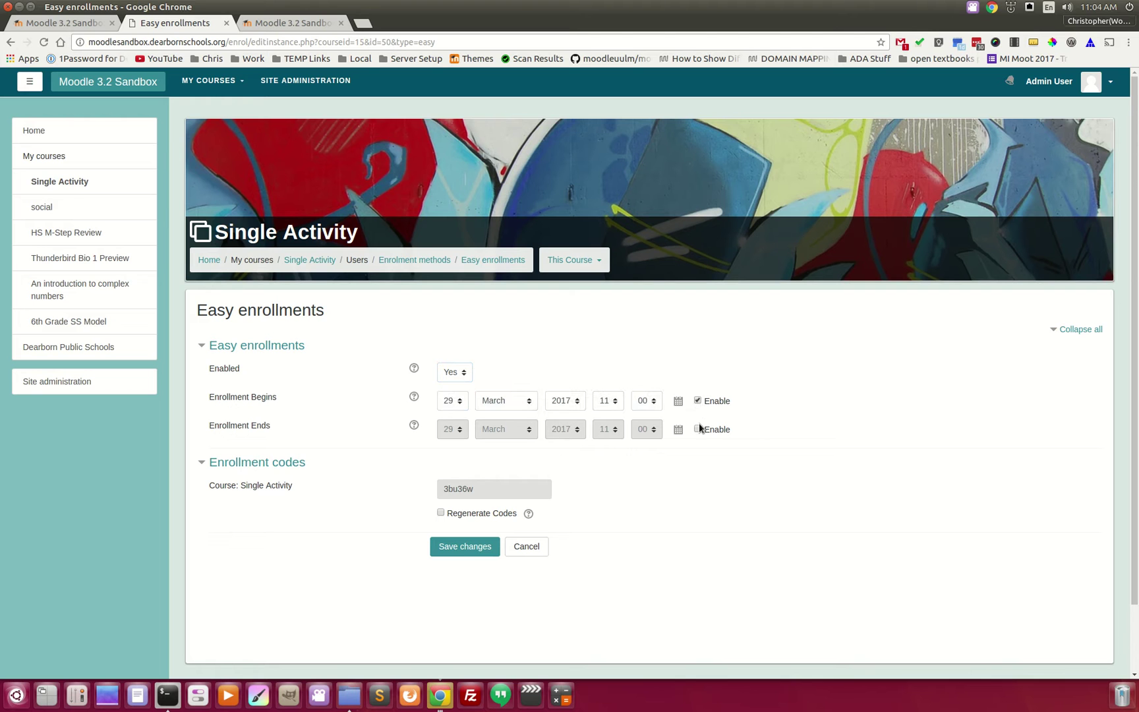
click(698, 429)
click(698, 400)
click(699, 430)
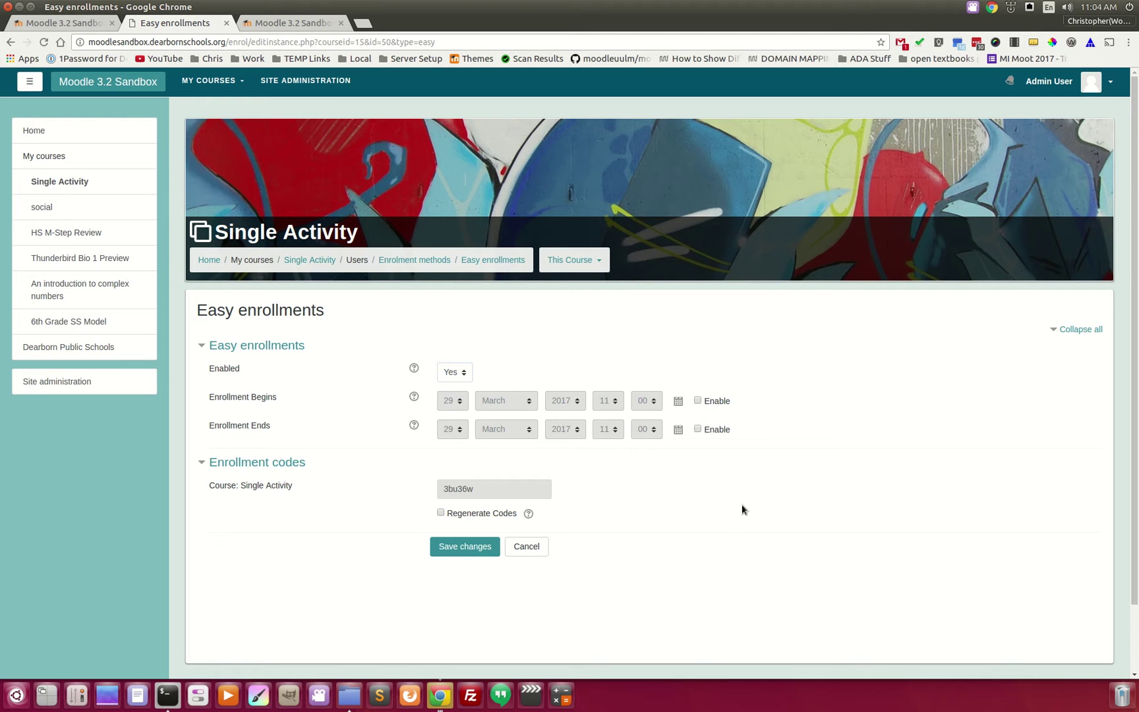
scroll(649, 508, down, 2)
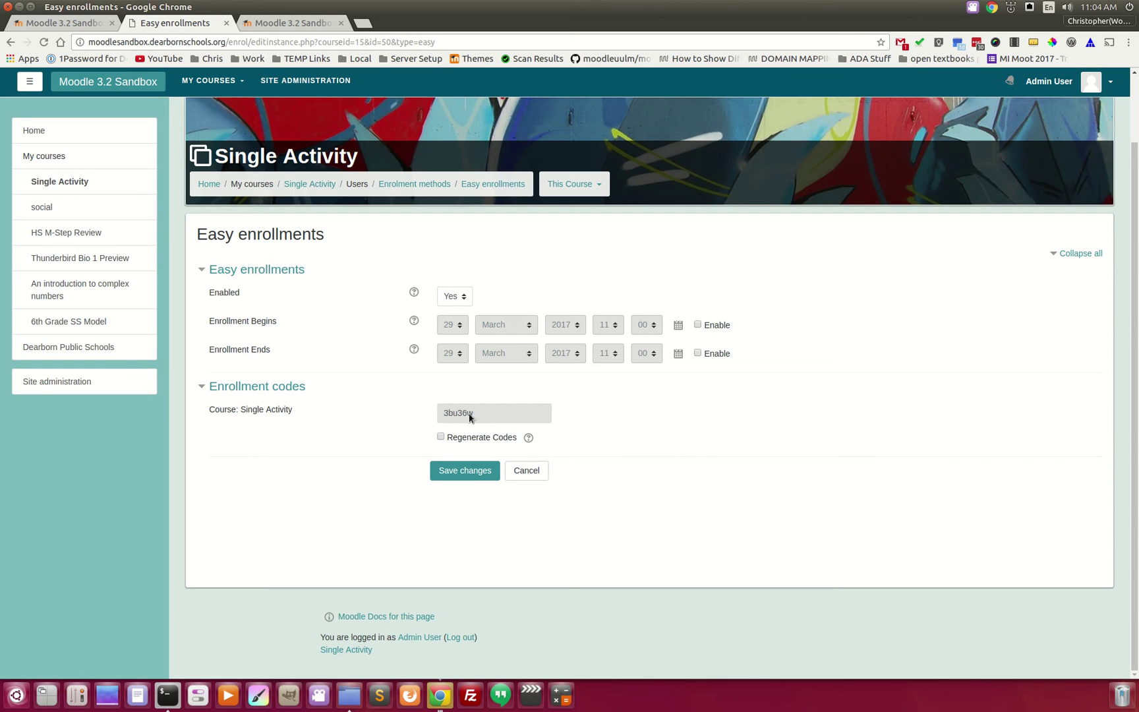
drag(488, 417, 436, 415)
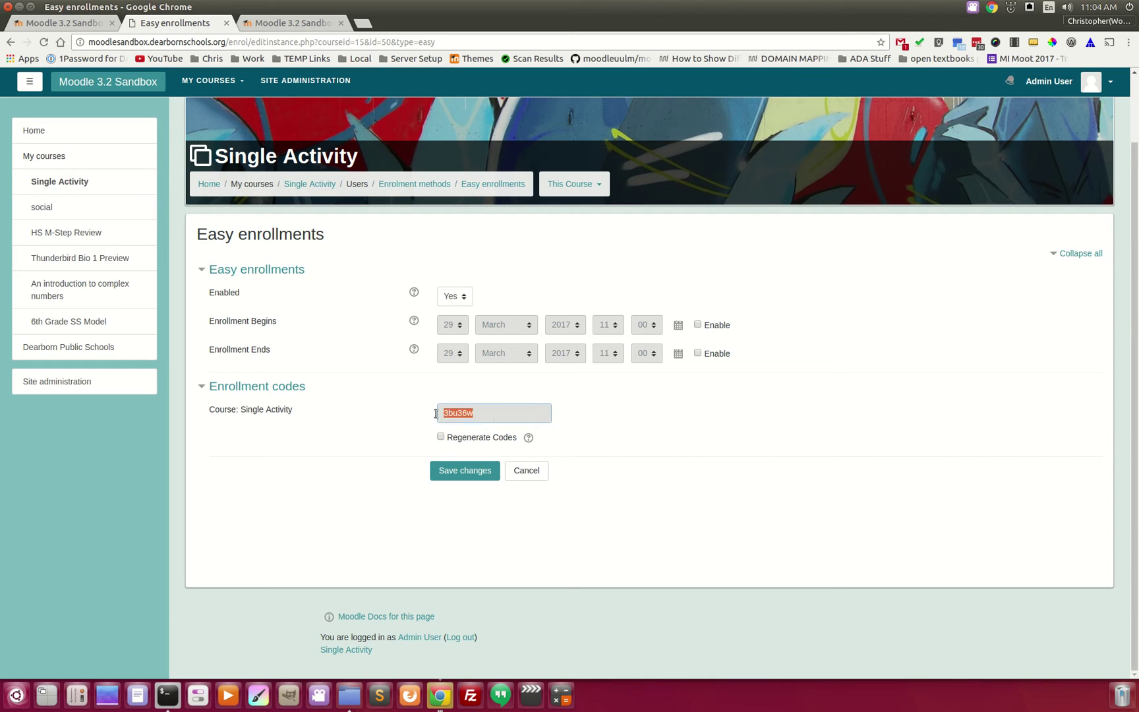
click(472, 420)
click(442, 438)
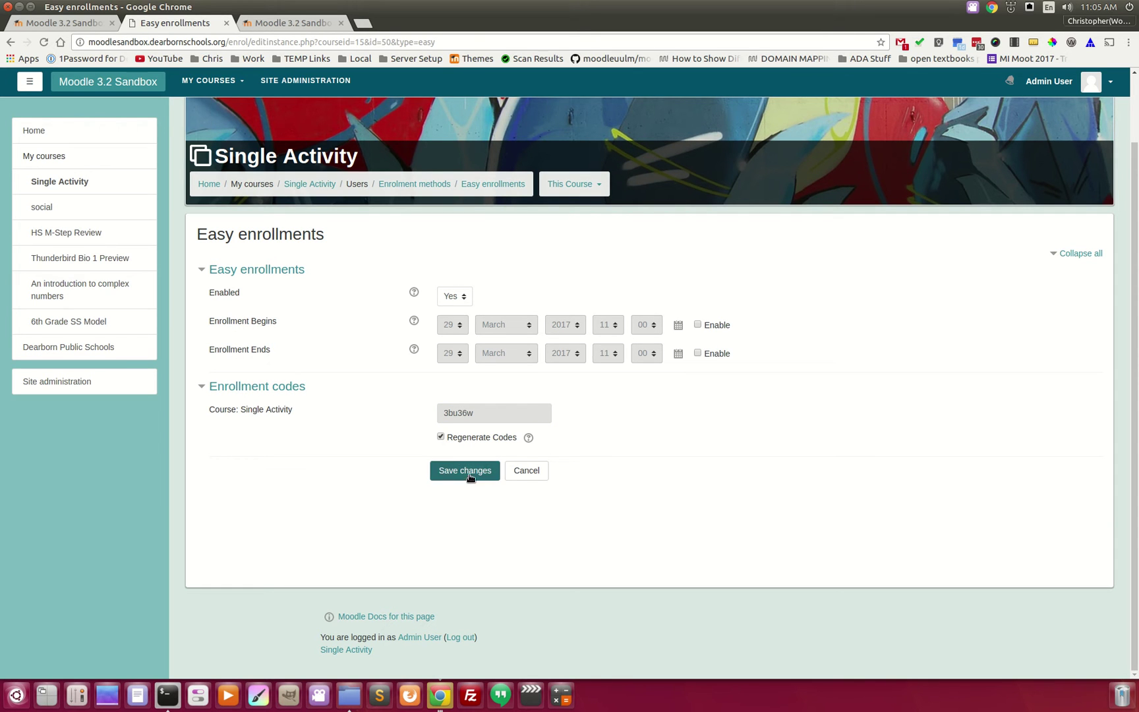
click(440, 438)
click(61, 207)
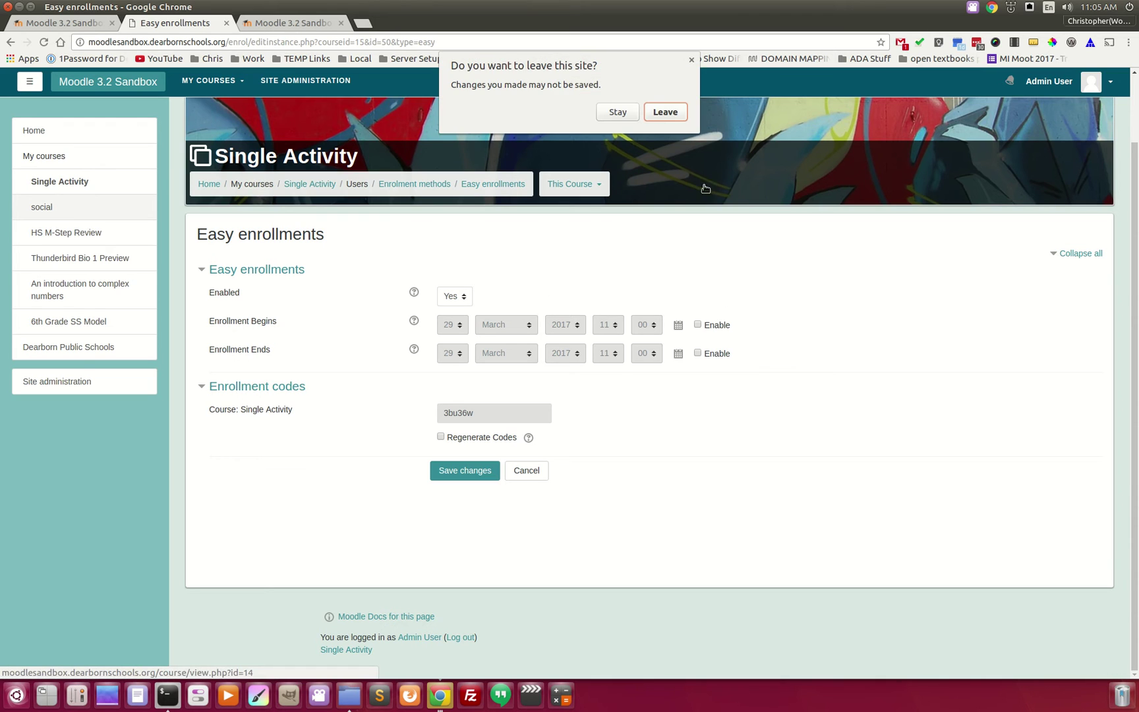
click(680, 116)
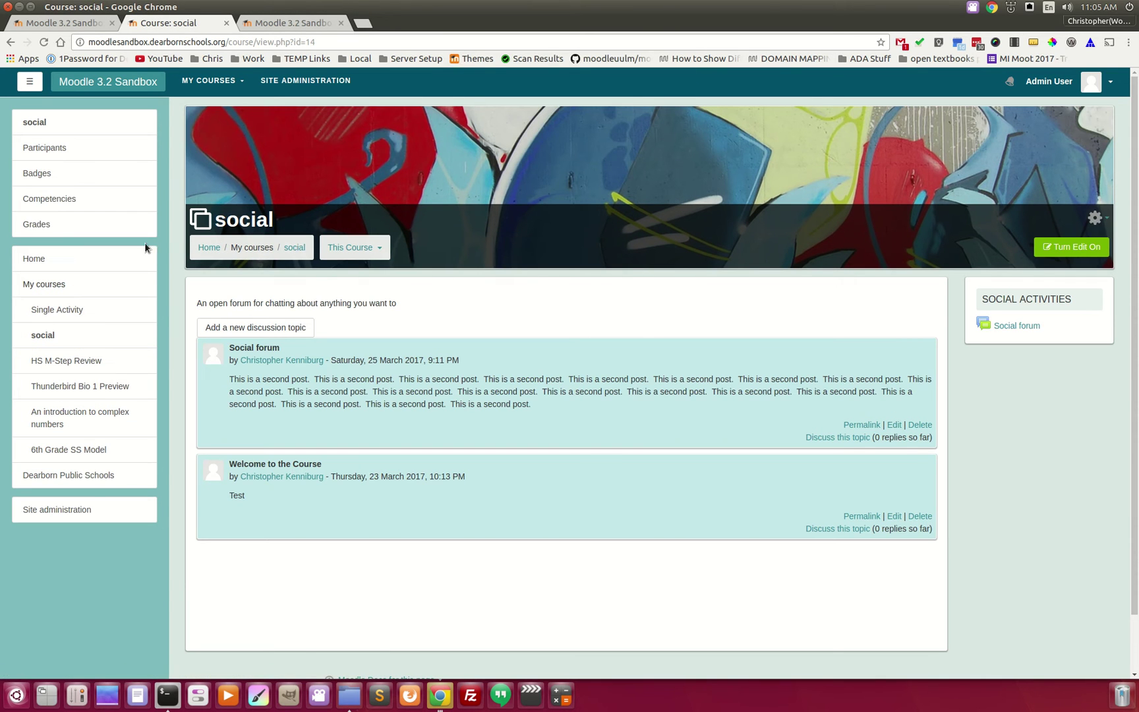
click(47, 148)
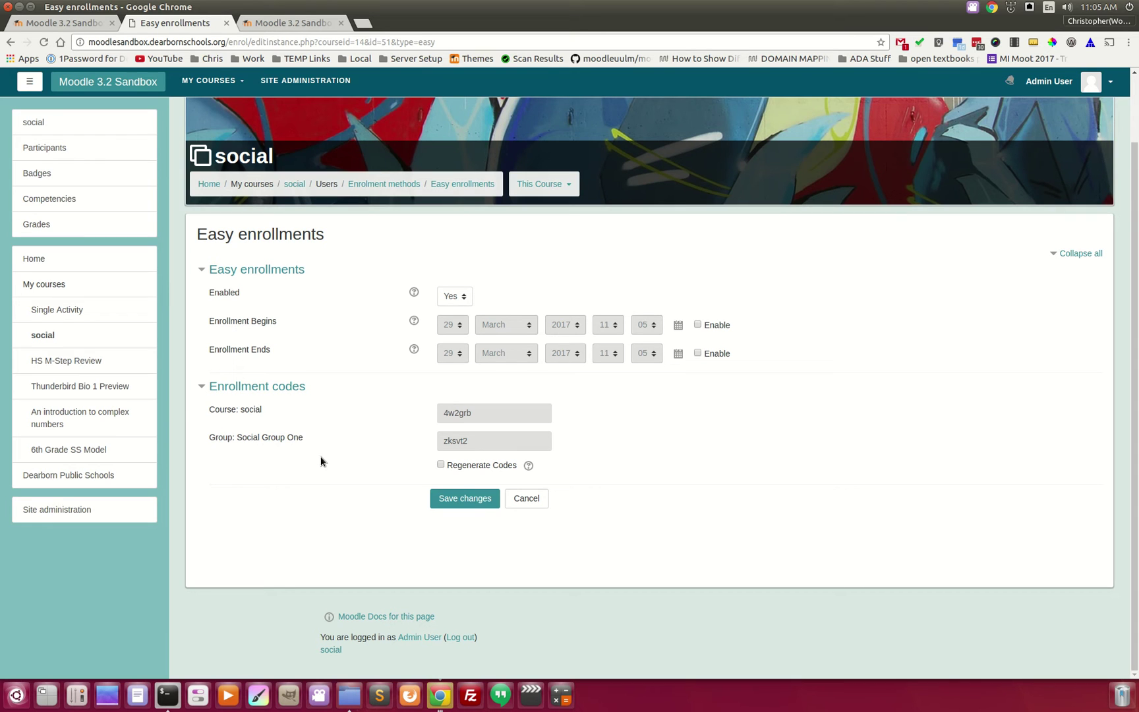
click(92, 363)
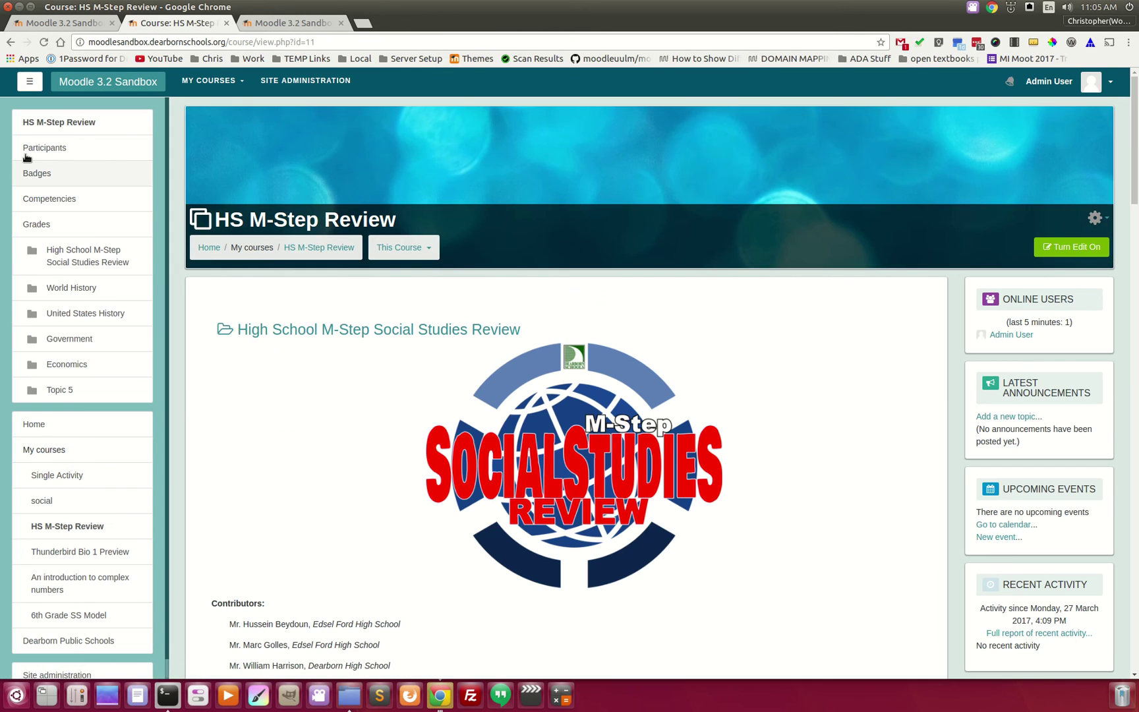
Step: Inspect HS M-Step Review's per-group enrollment codes, such as Farhoud 5th Hour's, in Easy enrollments
click(45, 142)
click(926, 194)
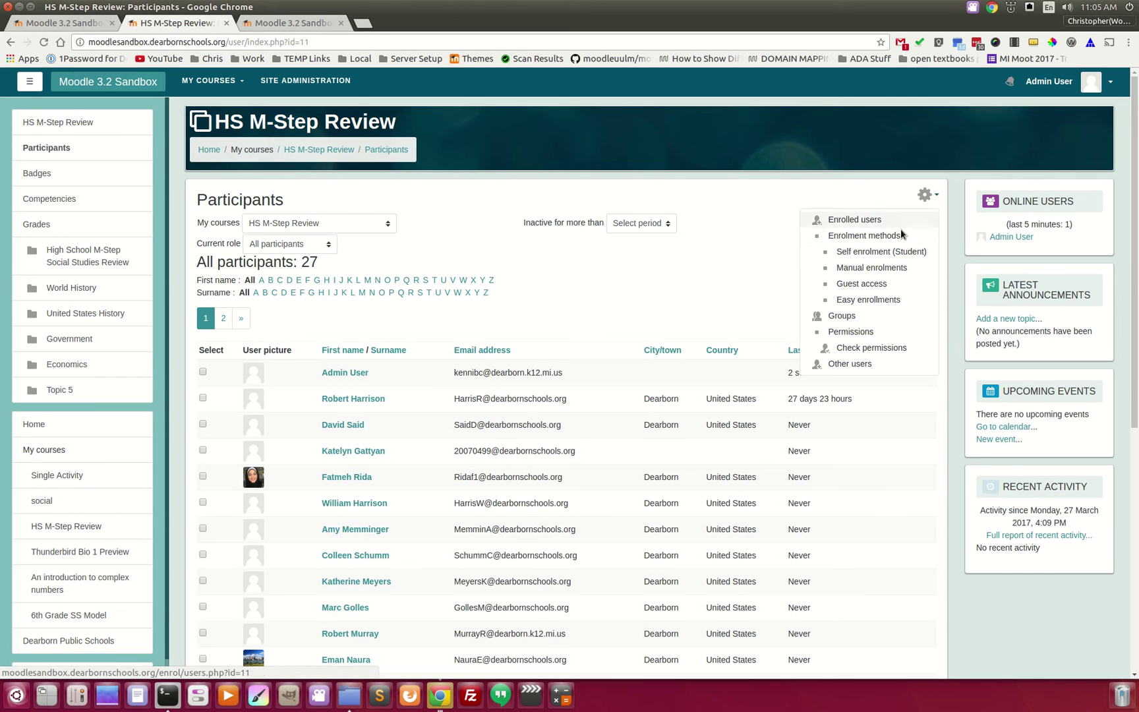
click(868, 300)
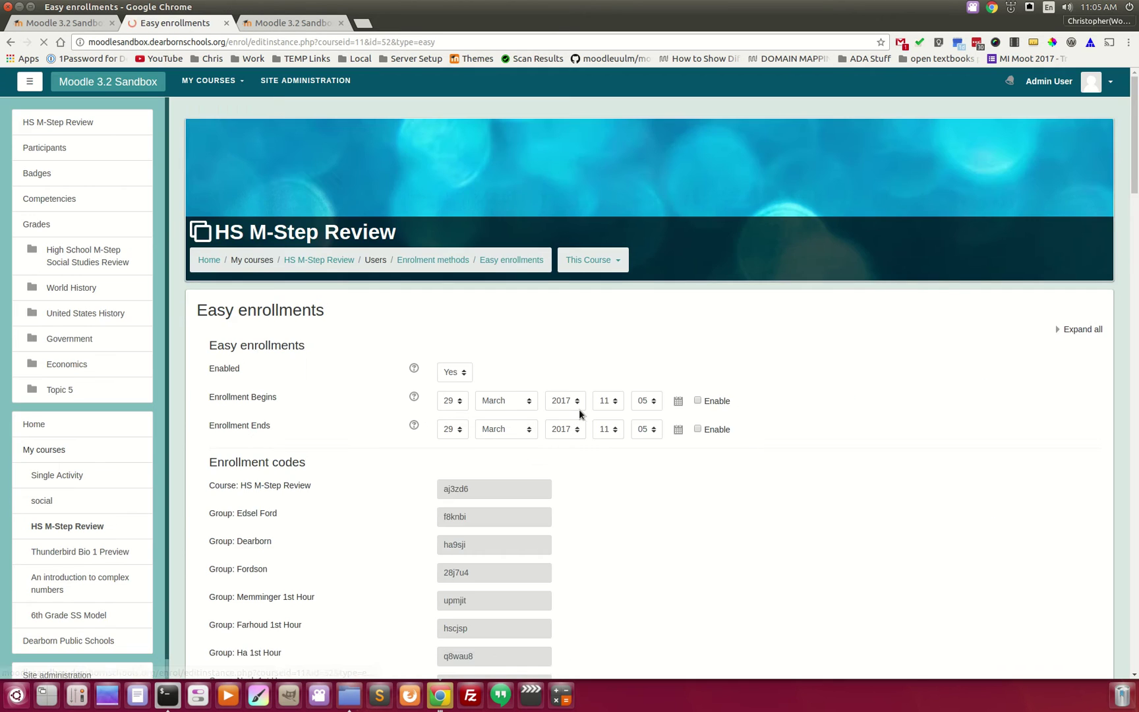
scroll(406, 515, down, 3)
scroll(407, 515, down, 5)
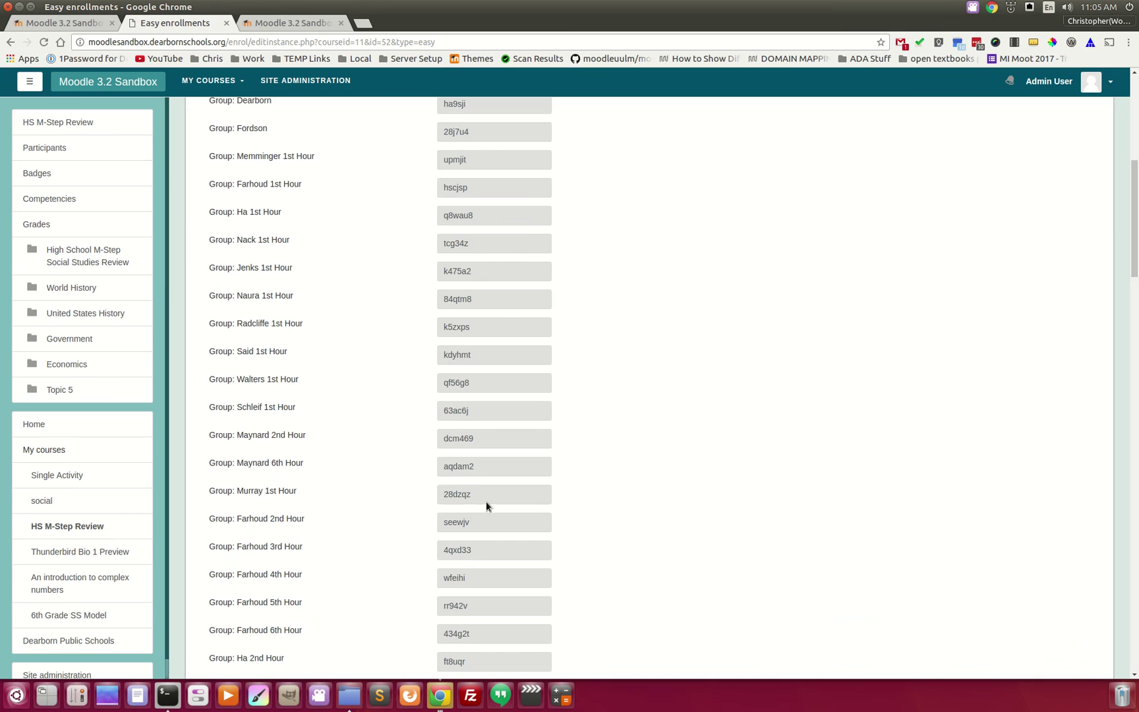
scroll(467, 433, down, 1)
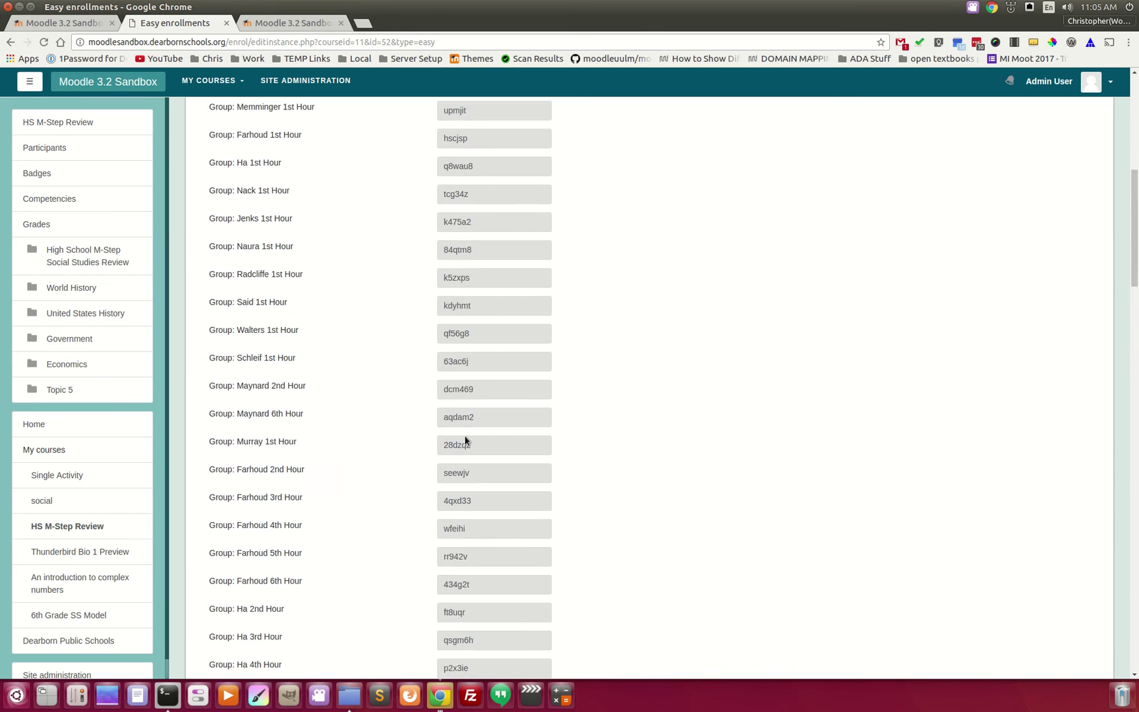
scroll(526, 439, down, 2)
click(490, 452)
scroll(494, 481, down, 3)
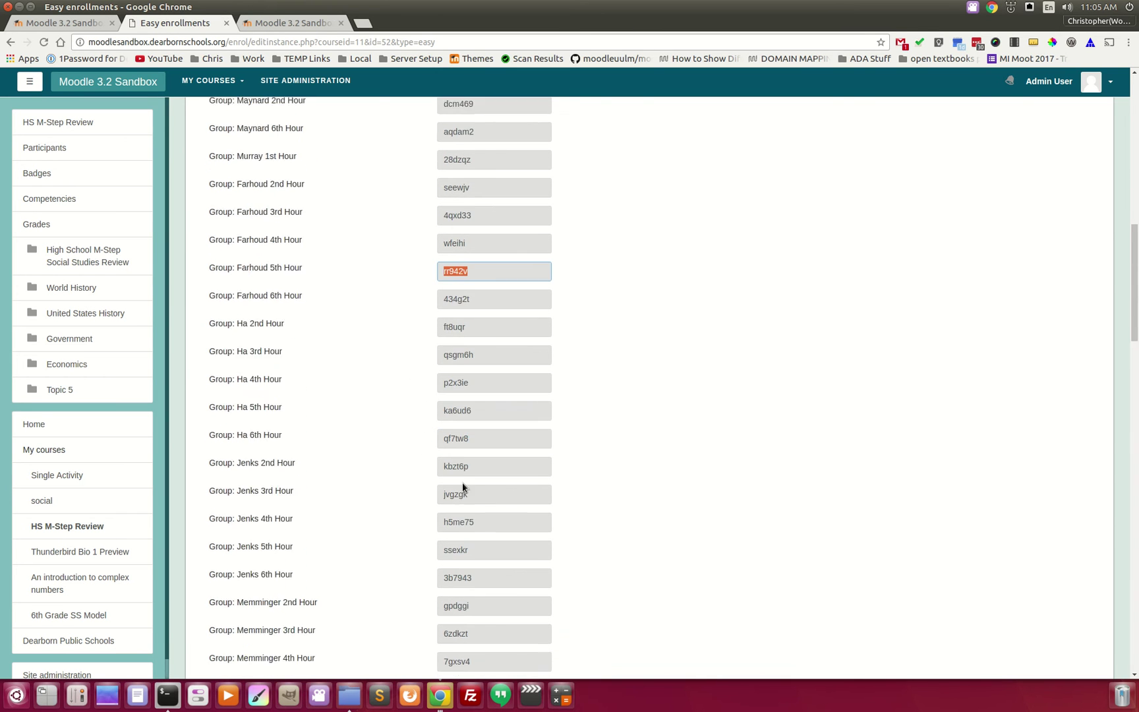
scroll(491, 487, down, 2)
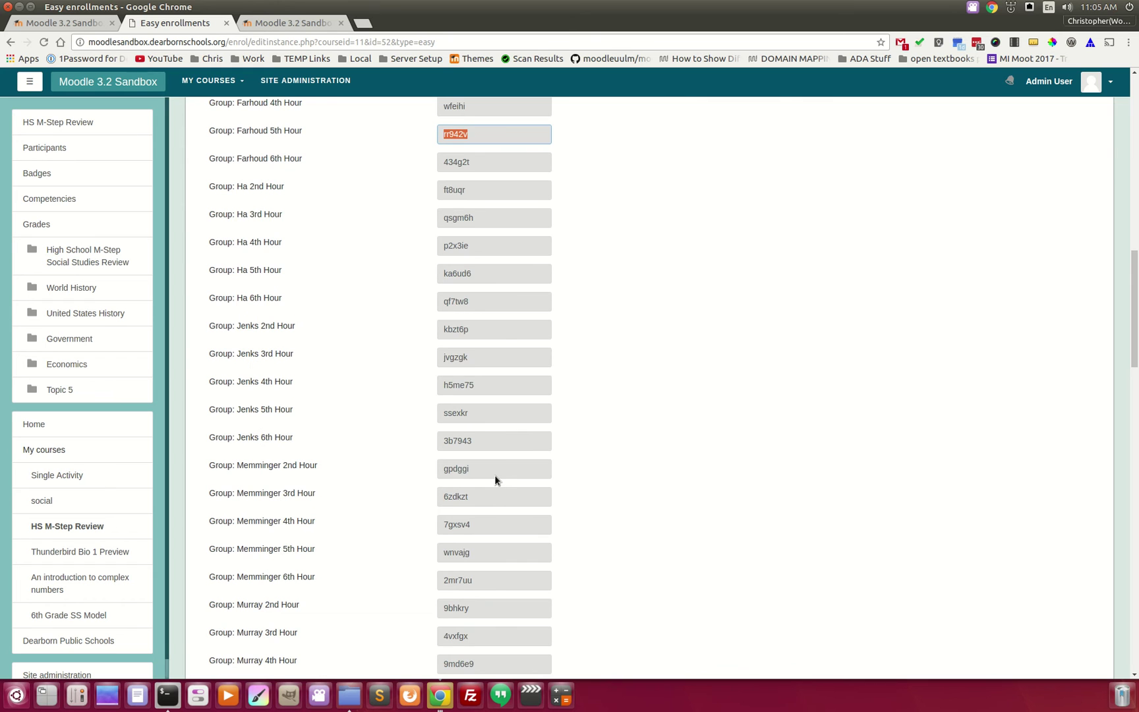
scroll(494, 476, down, 3)
scroll(494, 485, down, 1)
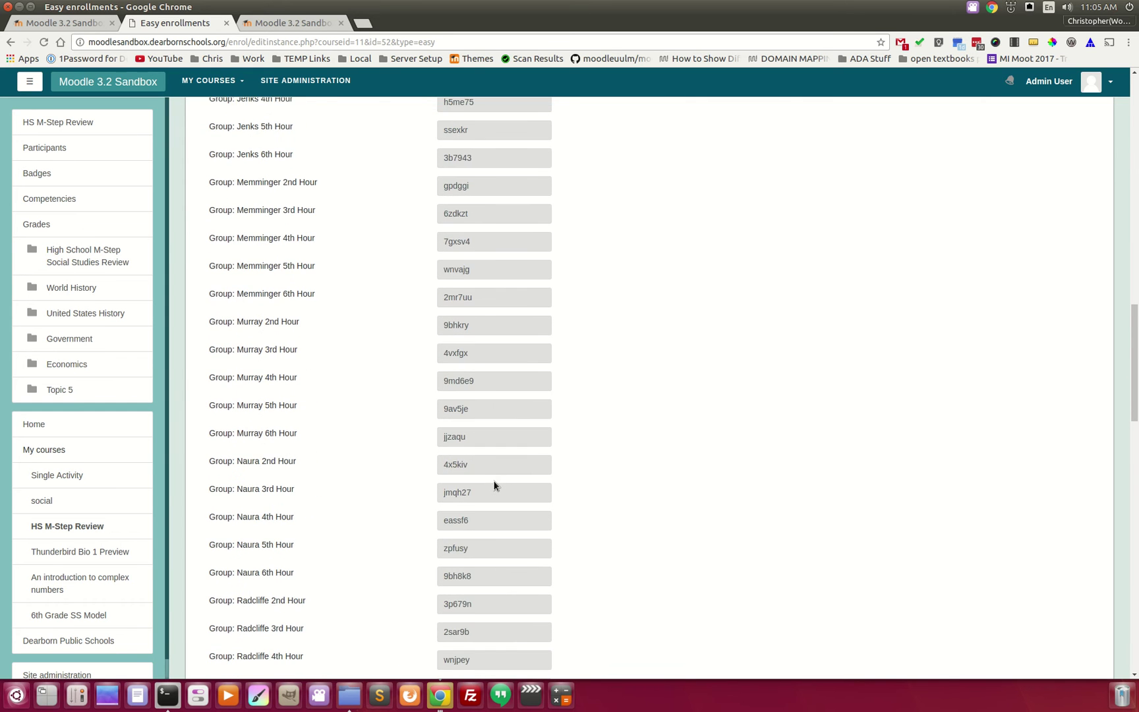
scroll(494, 480, down, 1)
scroll(493, 480, down, 4)
scroll(493, 480, down, 4)
scroll(485, 480, down, 5)
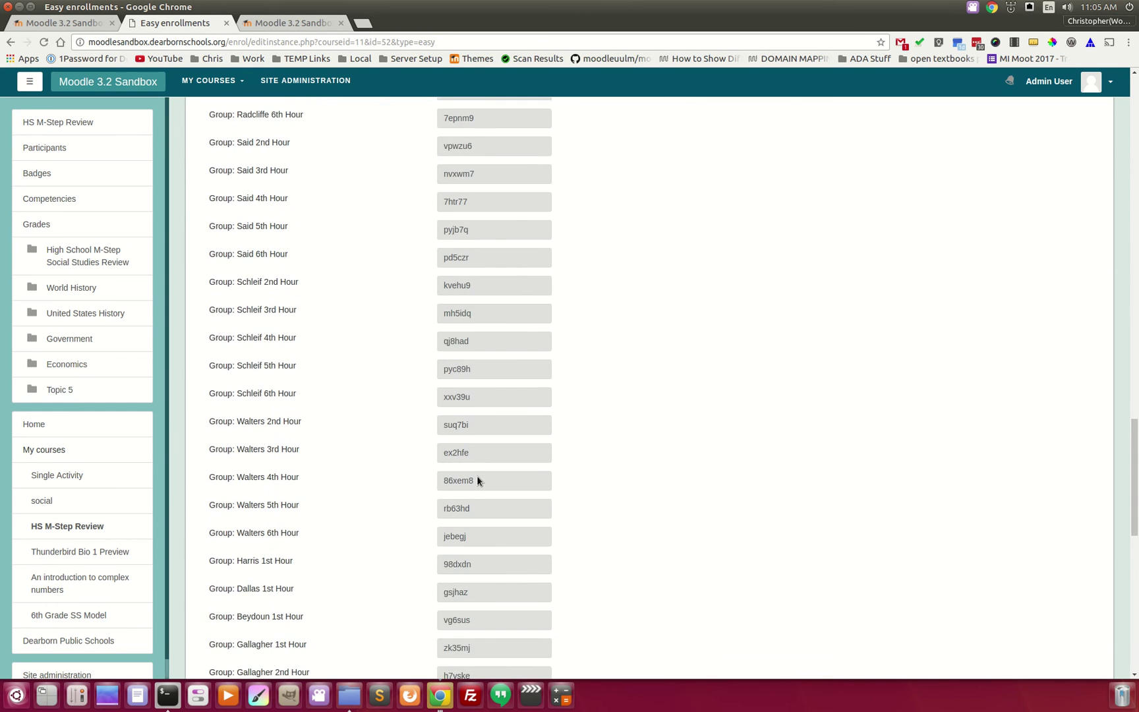
scroll(478, 480, down, 5)
scroll(371, 551, down, 1)
scroll(329, 400, up, 8)
scroll(329, 399, up, 12)
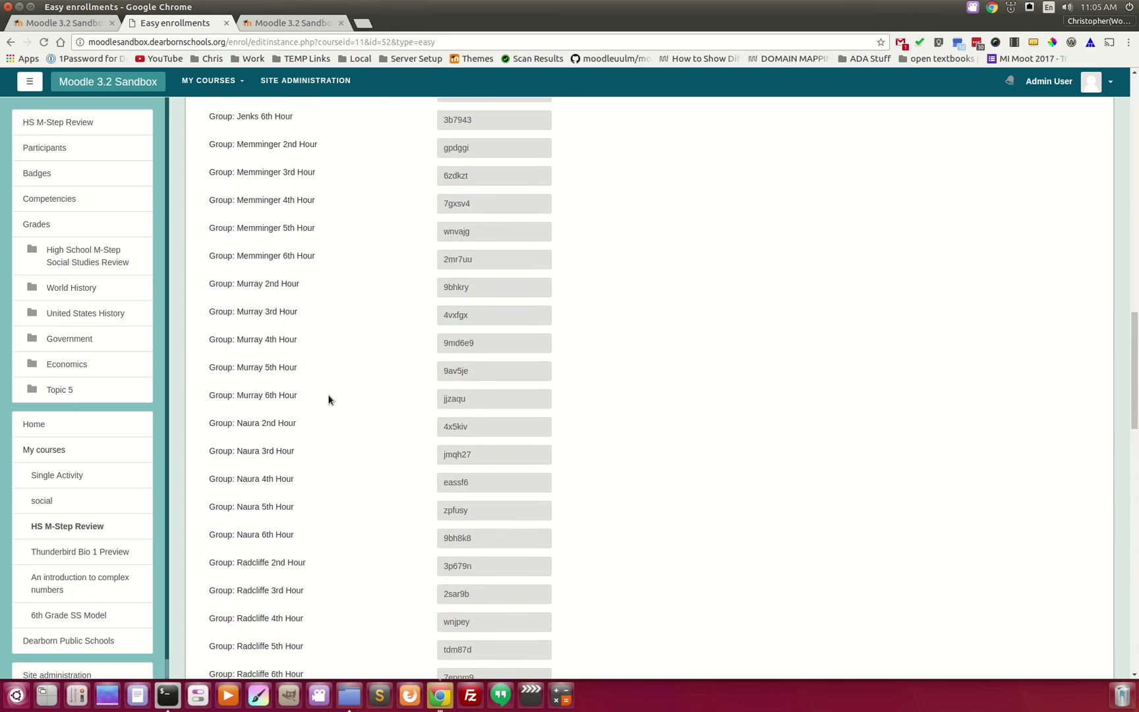
scroll(329, 399, up, 1)
click(440, 700)
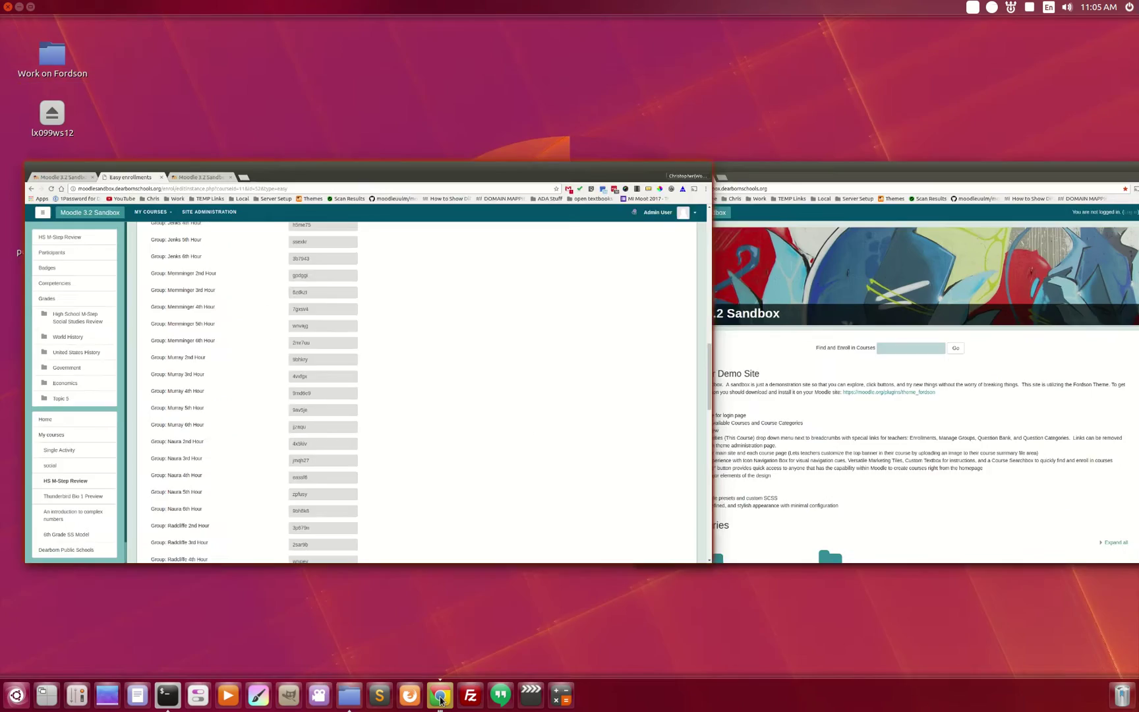
Step: Log in as Student One in the second Moodle window
click(751, 398)
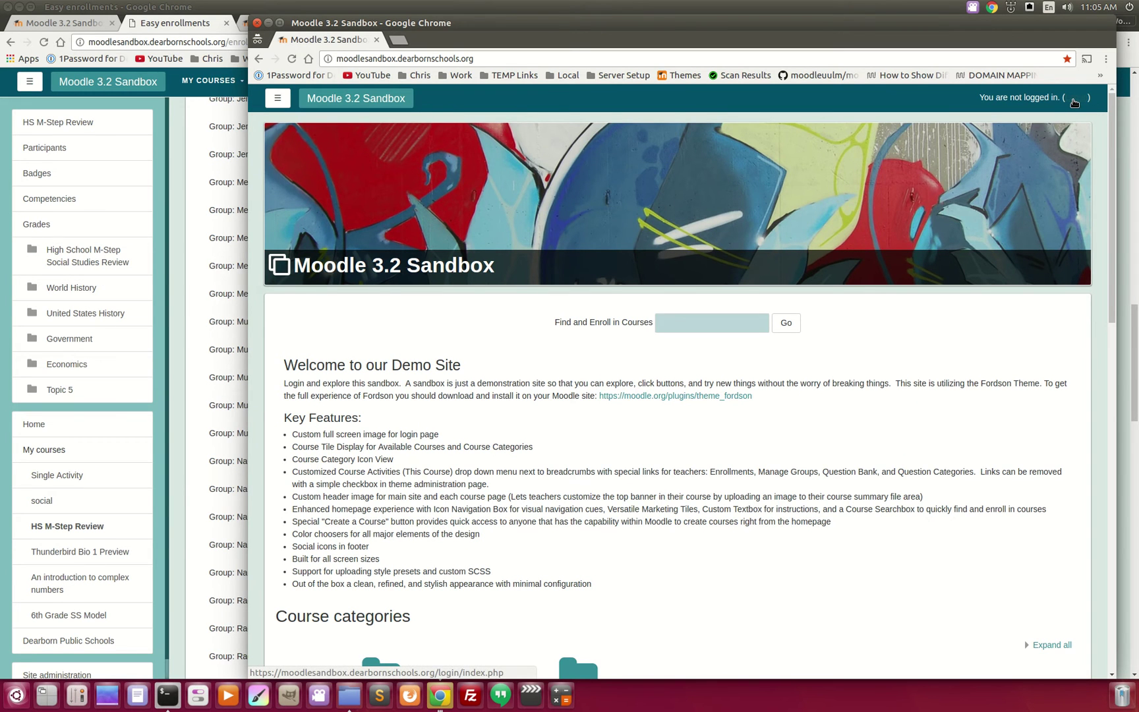
click(1074, 103)
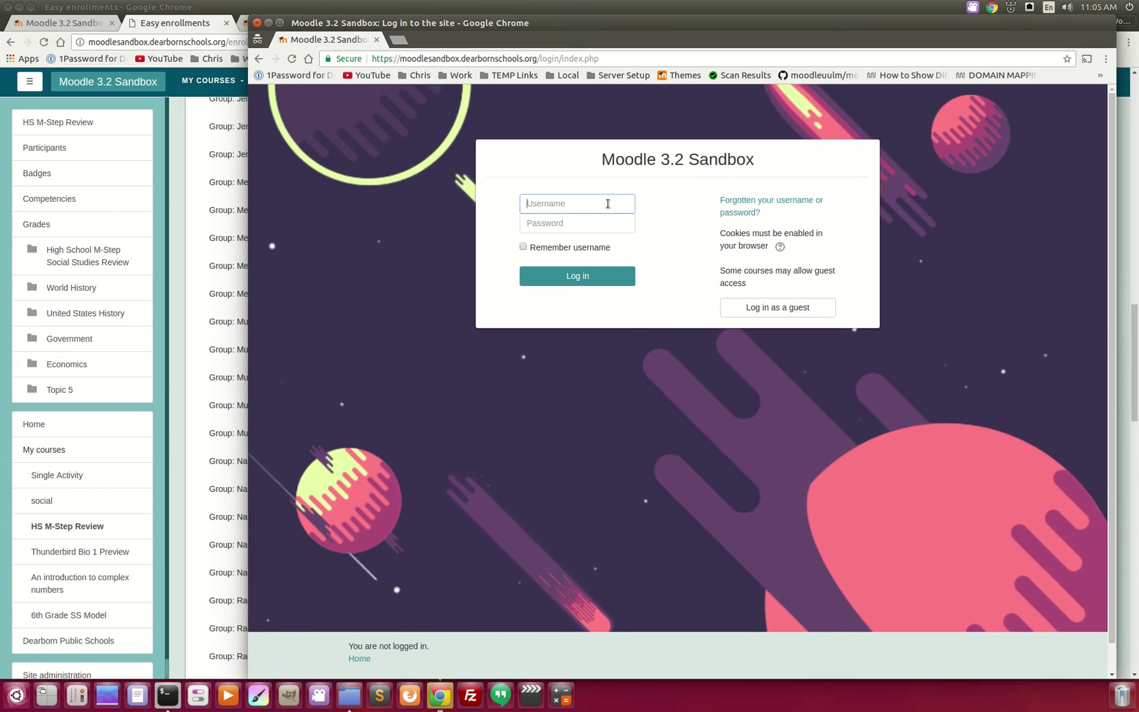
text(student)
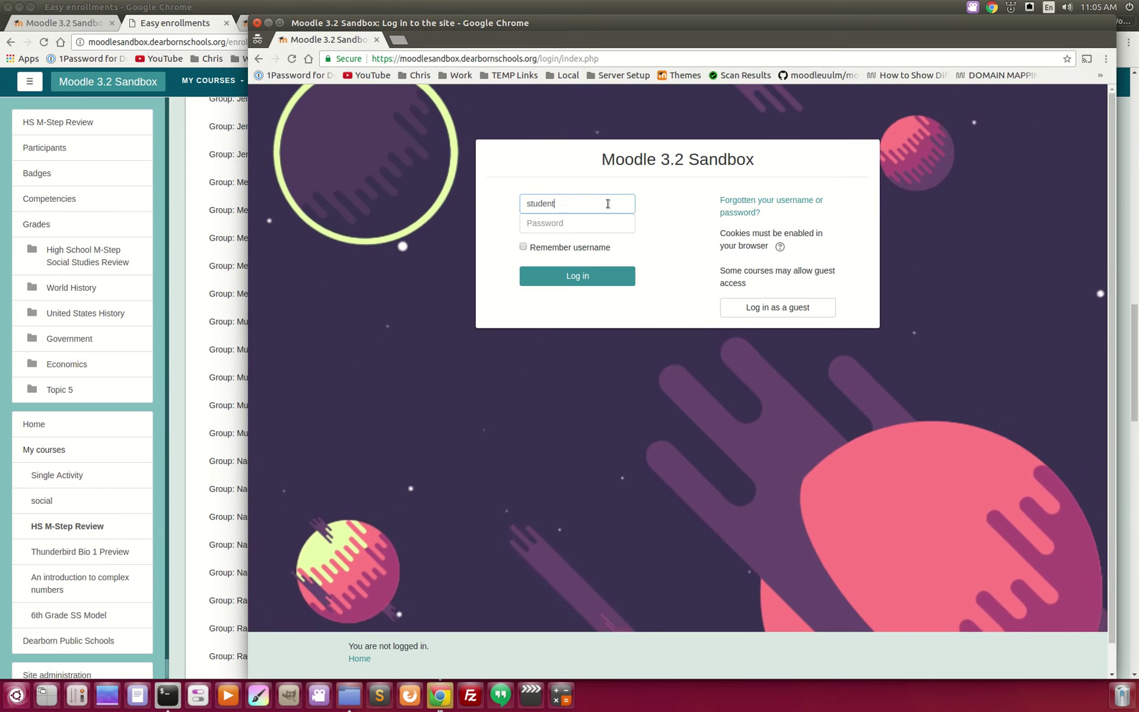
text(1)
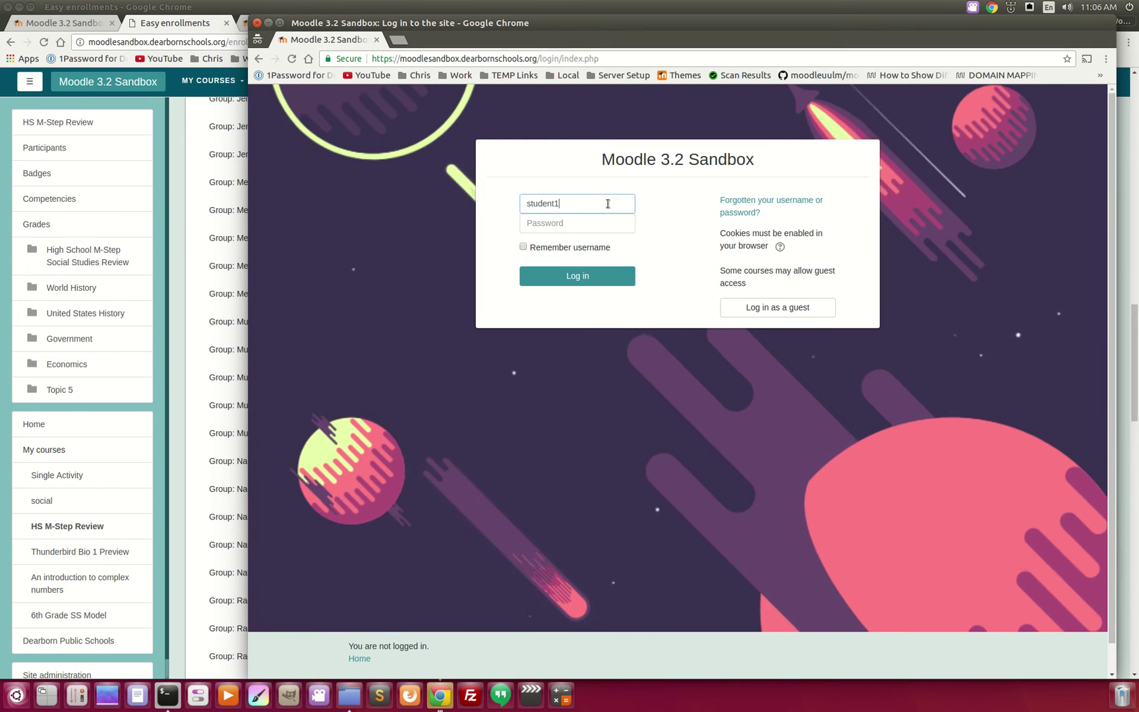
key(Tab)
text(•)
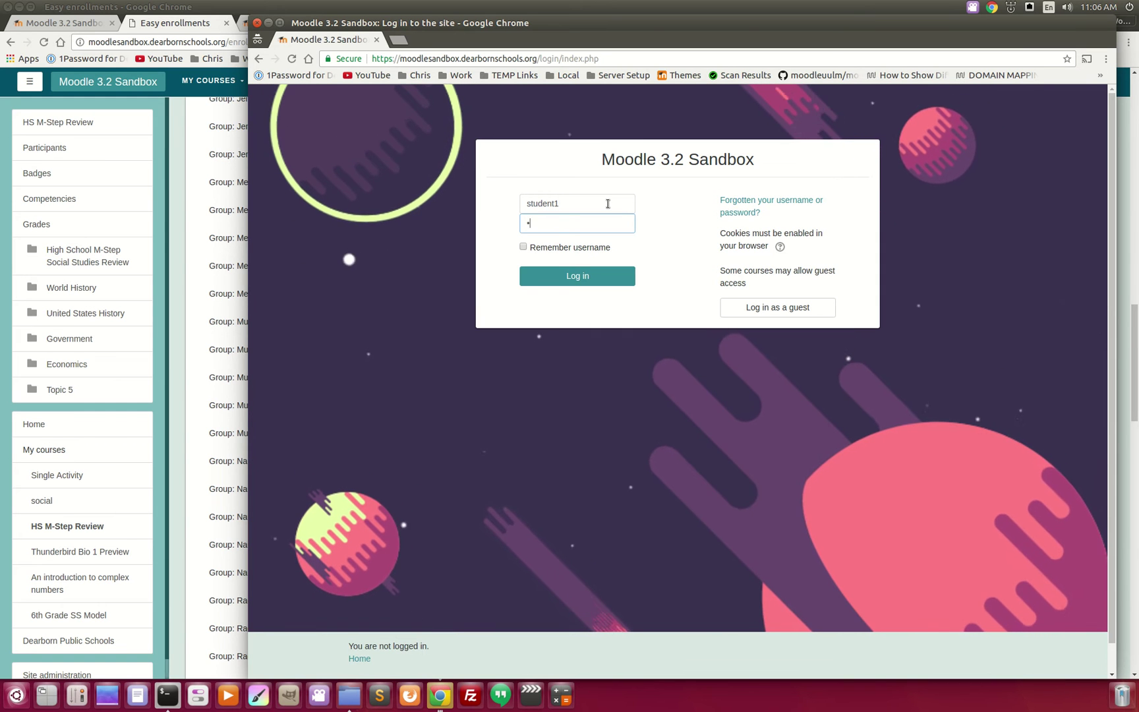
text(•••••••)
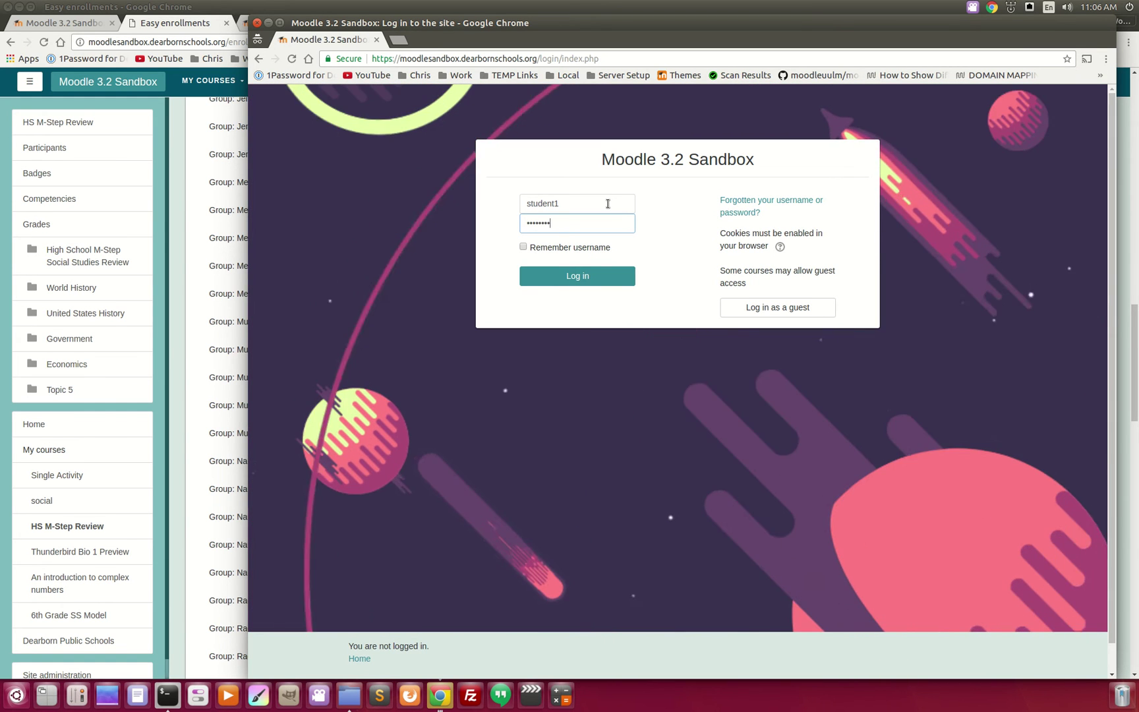
key(Return)
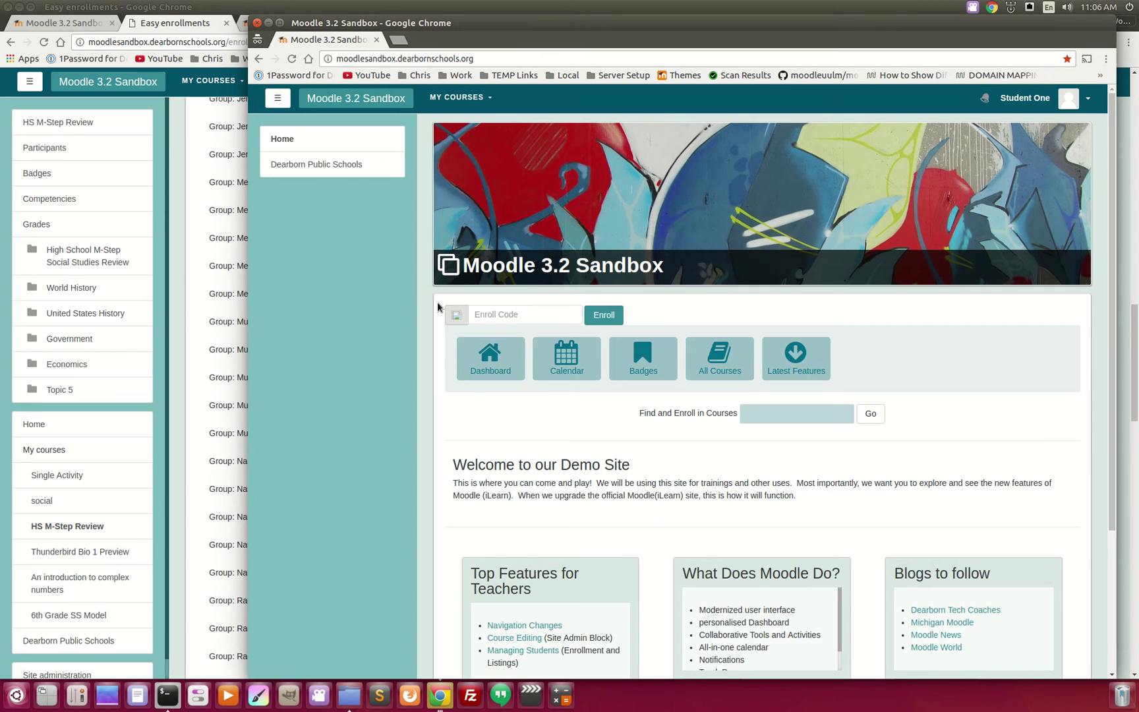
Step: Browse the dashboard, Demonstration Courses and Single Activity, confirming the student has no courses yet
click(509, 315)
scroll(538, 331, down, 4)
scroll(638, 453, up, 4)
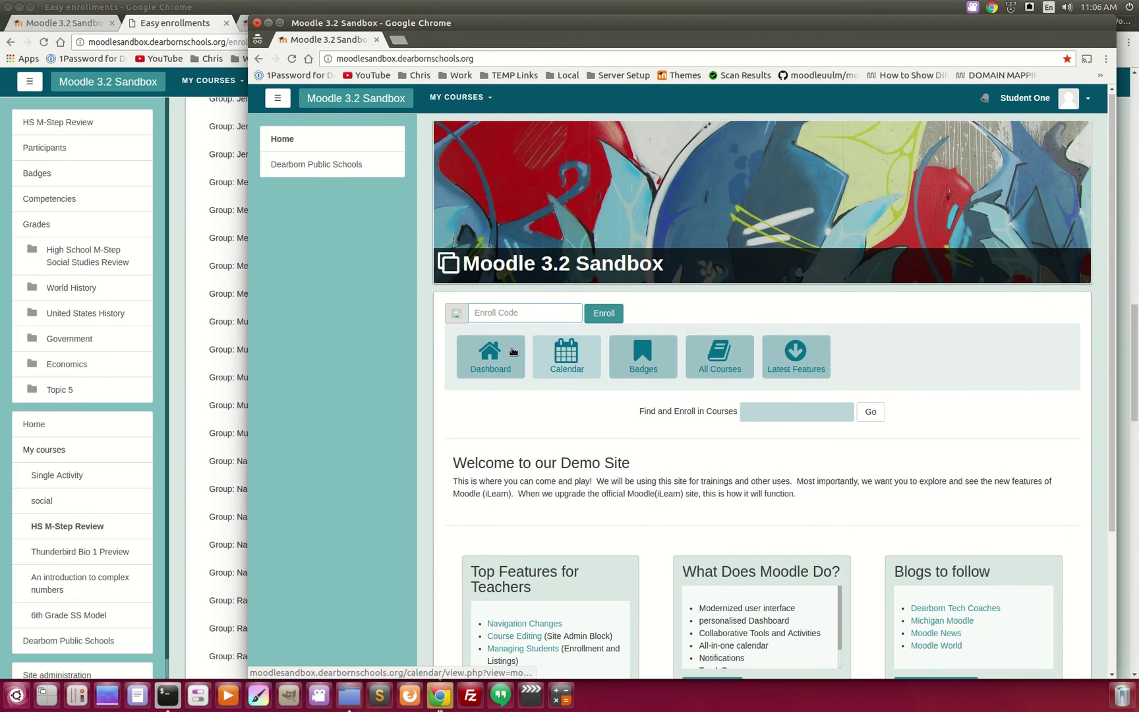
click(489, 356)
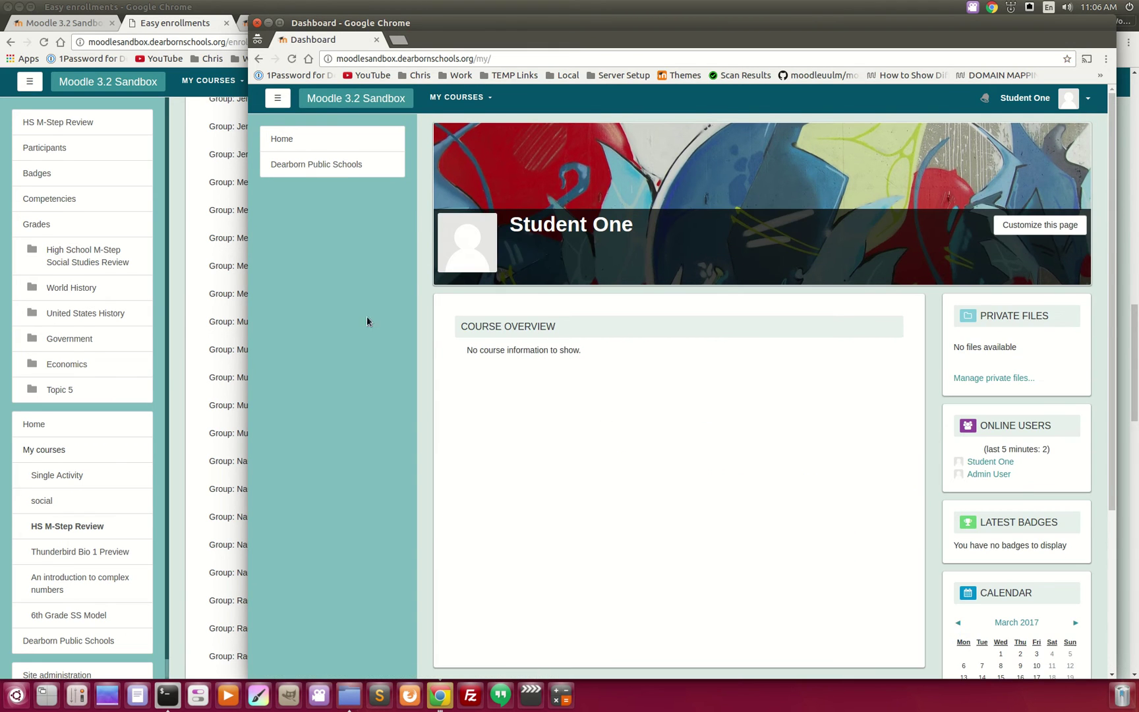
click(288, 140)
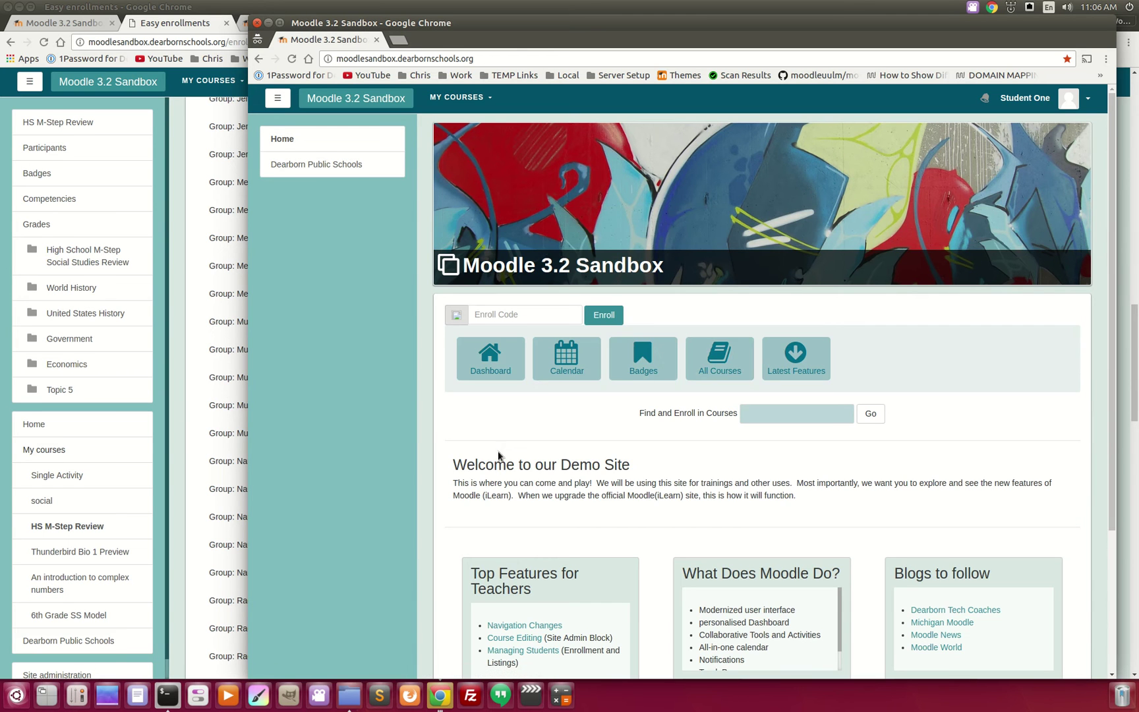
click(716, 366)
click(545, 408)
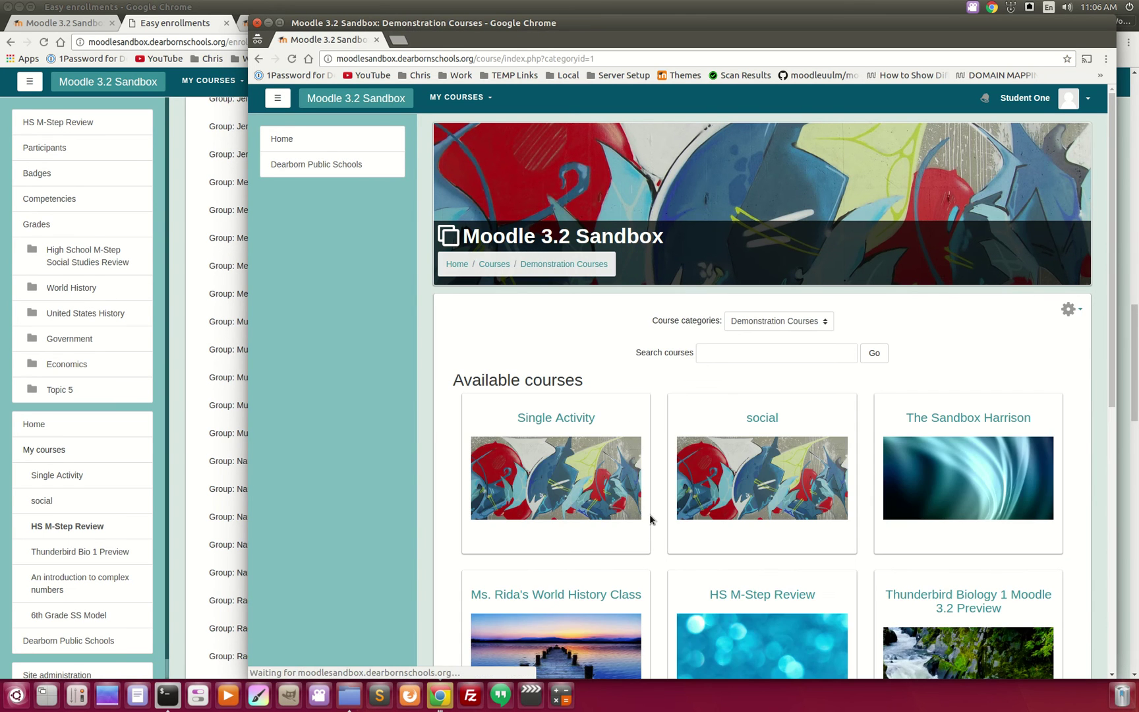
click(571, 422)
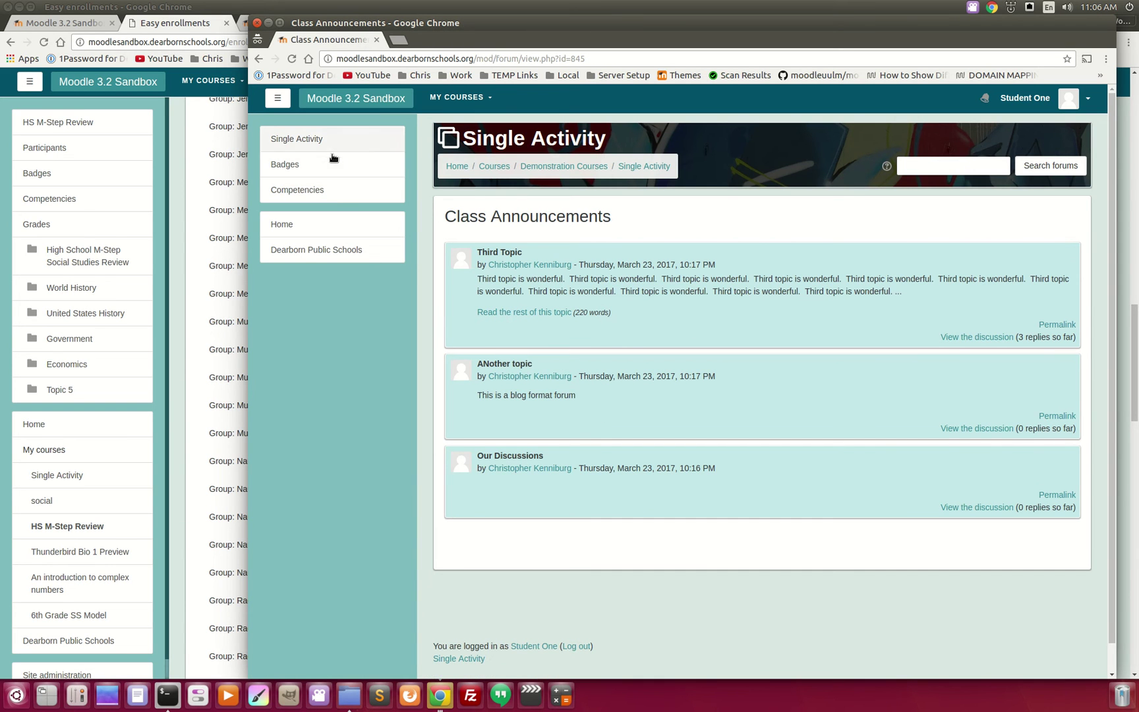
click(588, 166)
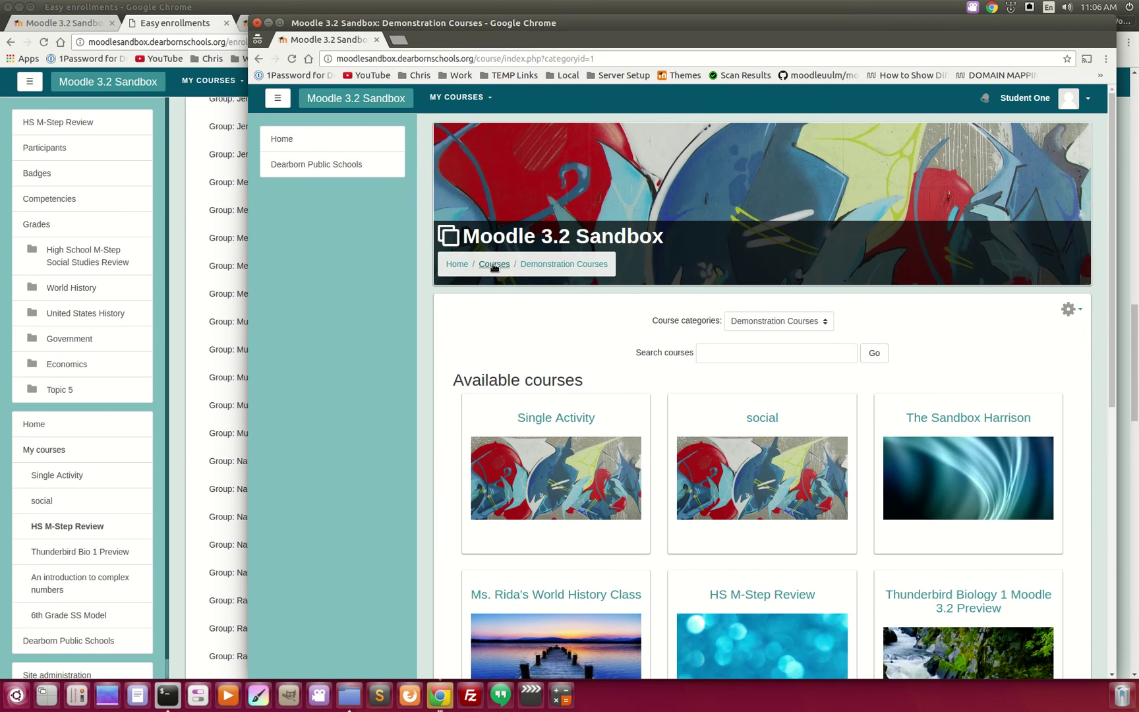
click(494, 265)
click(456, 264)
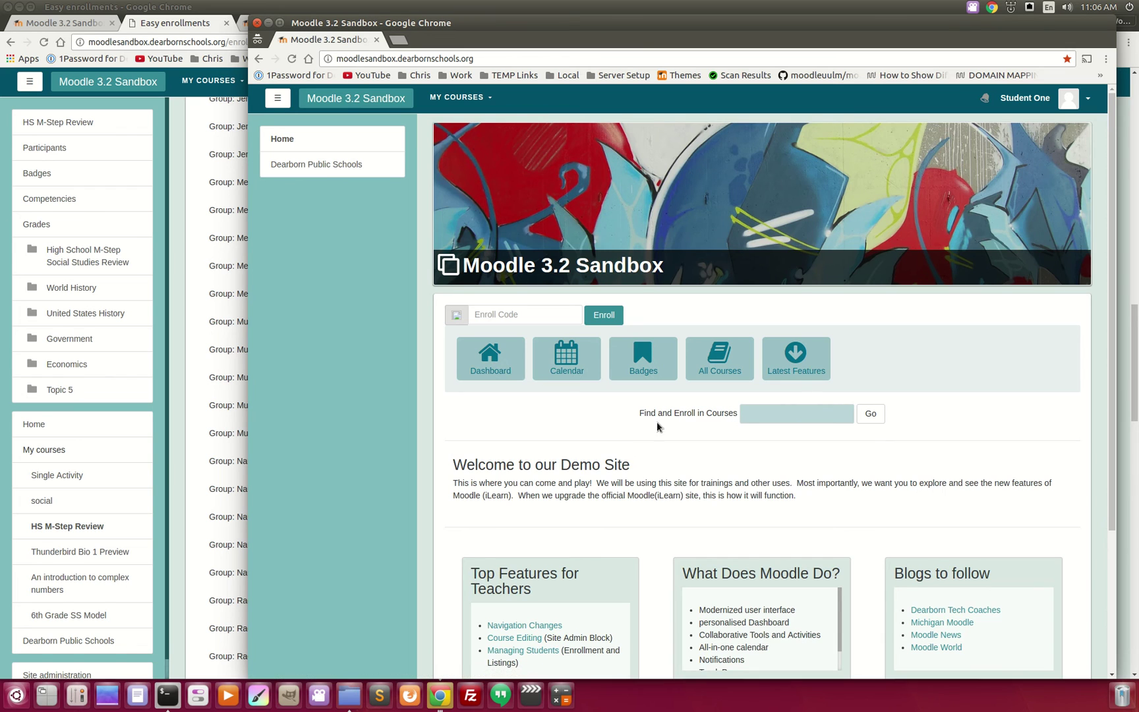
scroll(534, 480, down, 1)
scroll(529, 477, up, 1)
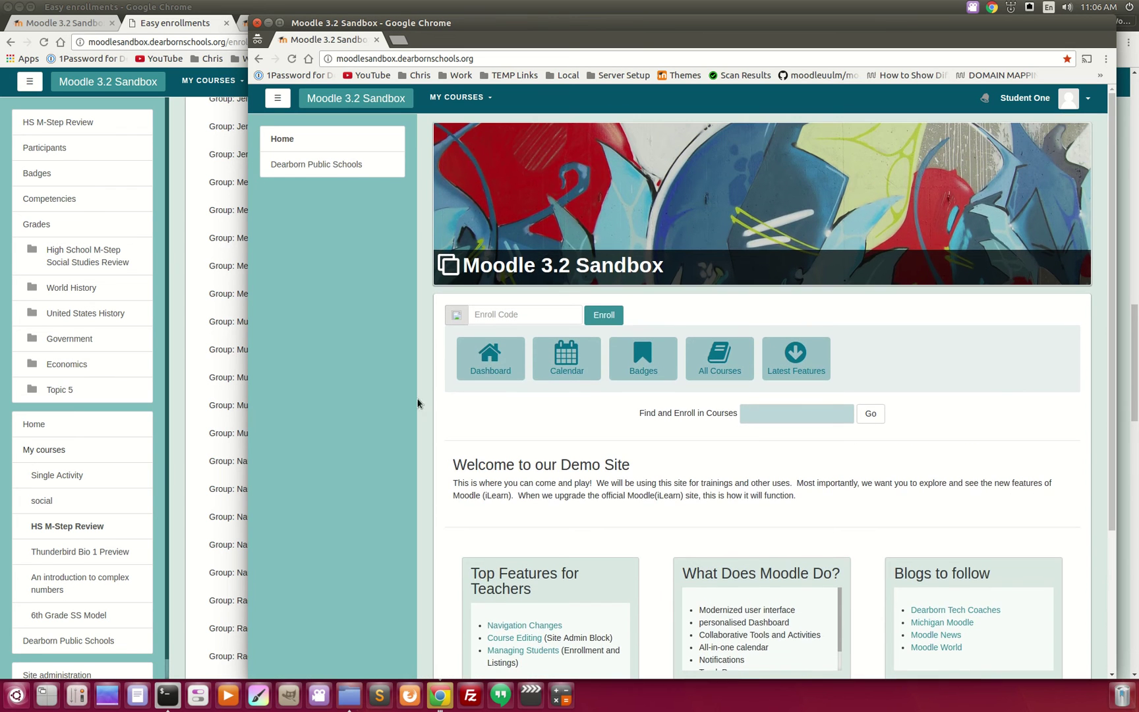
click(485, 355)
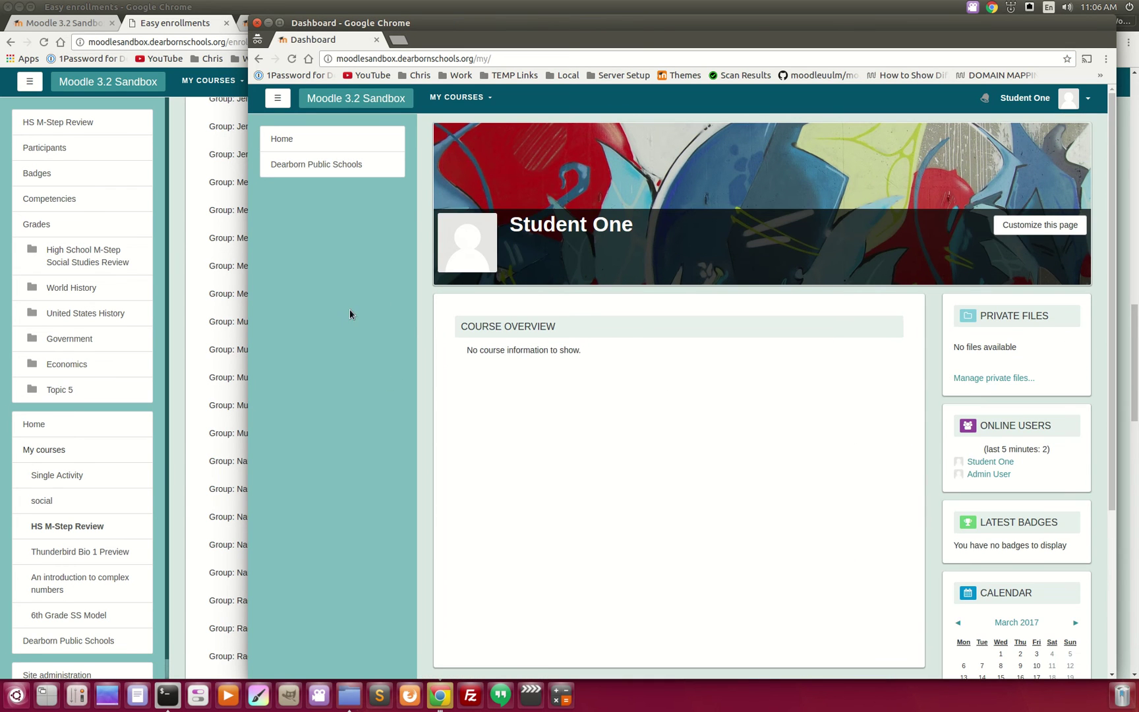
right_click(436, 316)
click(472, 328)
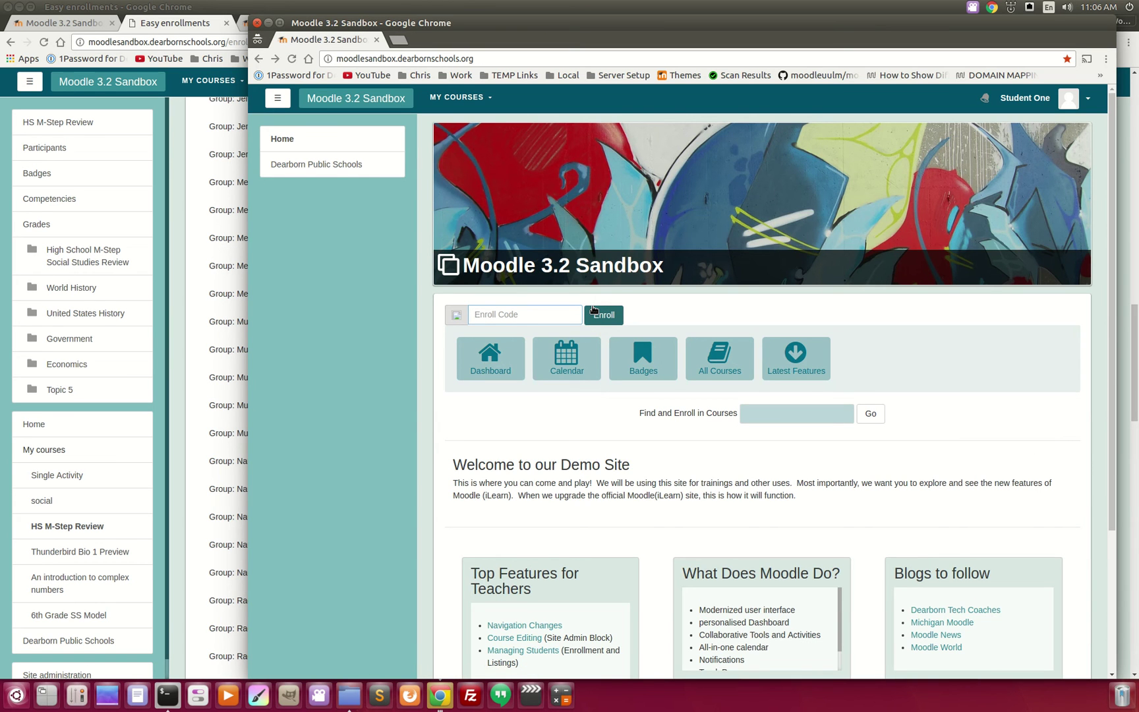
click(604, 316)
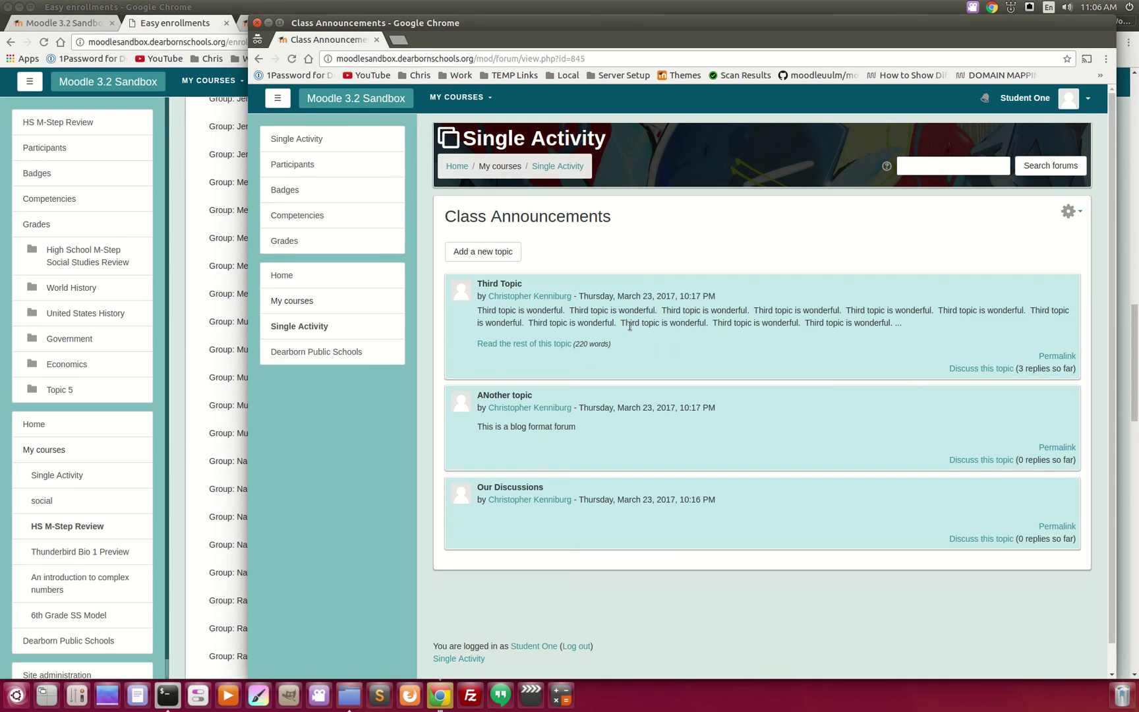
click(326, 328)
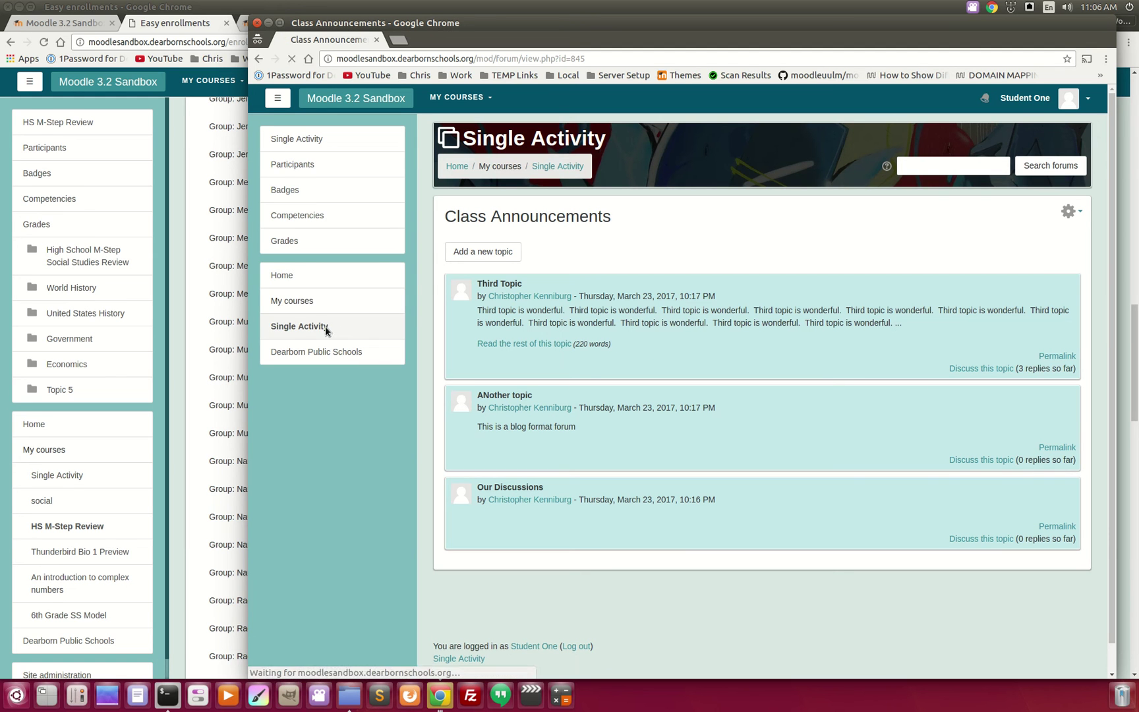
click(300, 276)
click(496, 358)
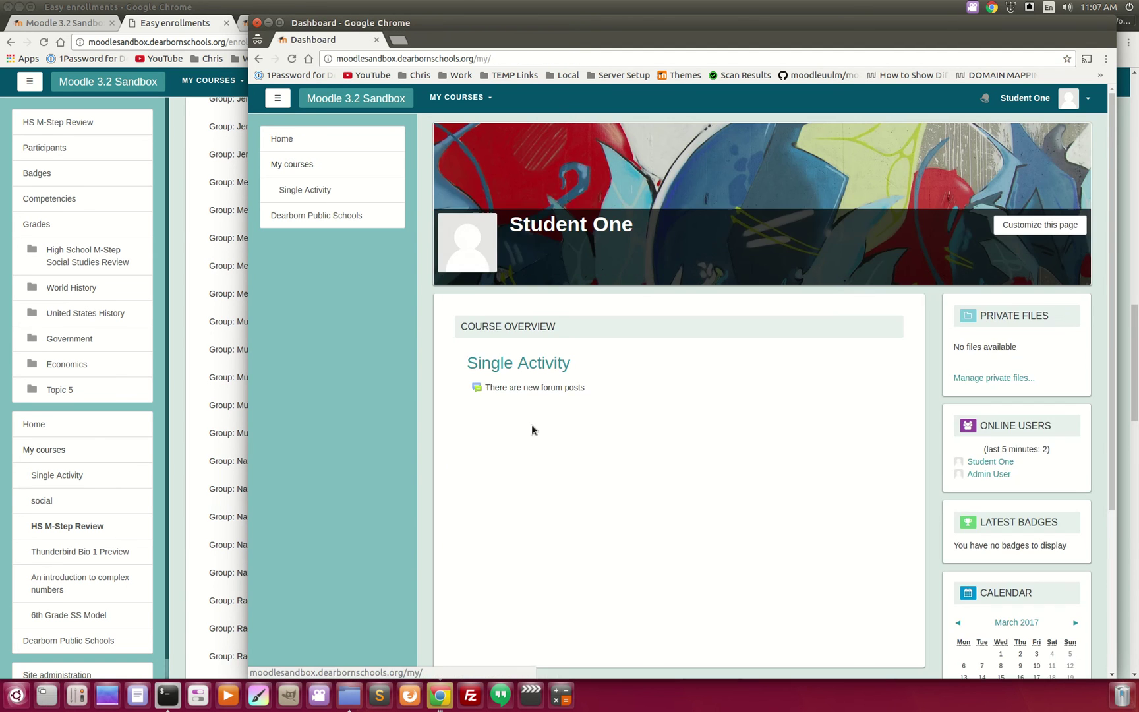
click(330, 140)
click(508, 319)
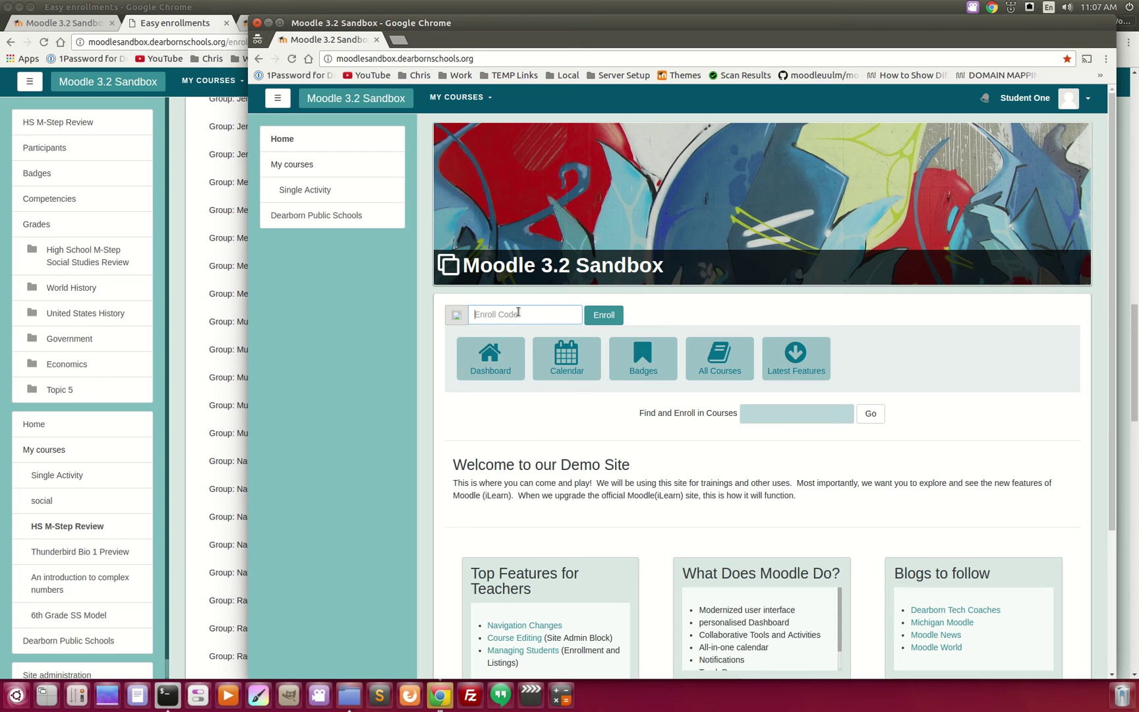
click(719, 356)
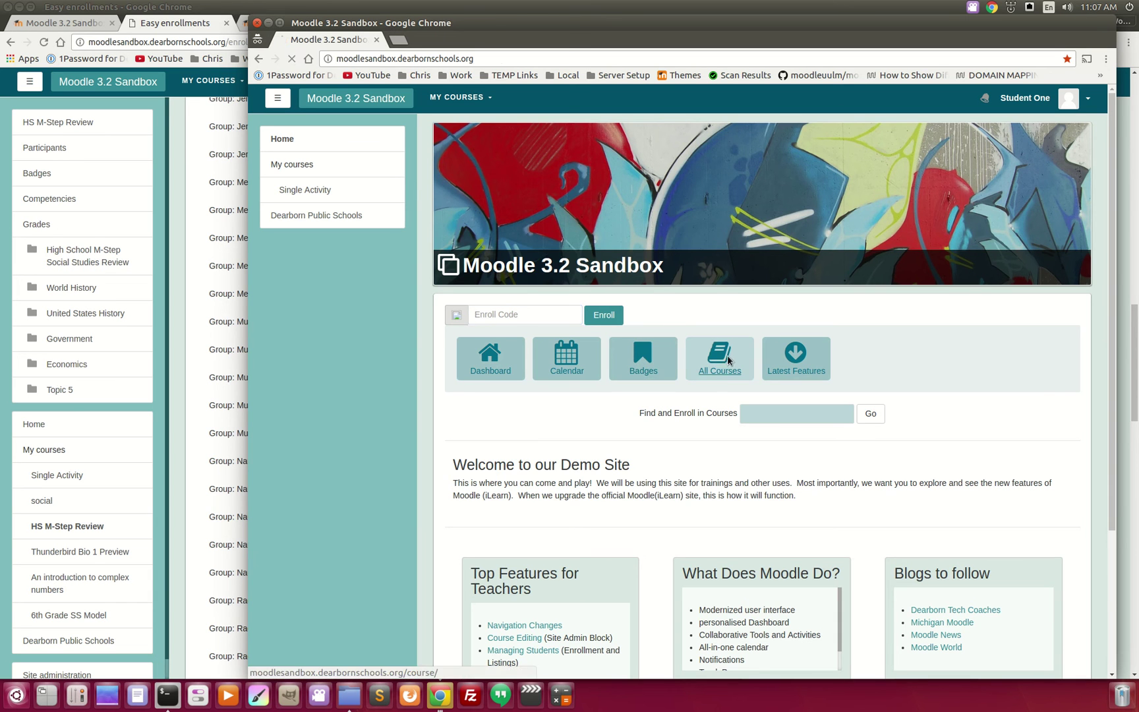
scroll(578, 401, down, 1)
click(524, 358)
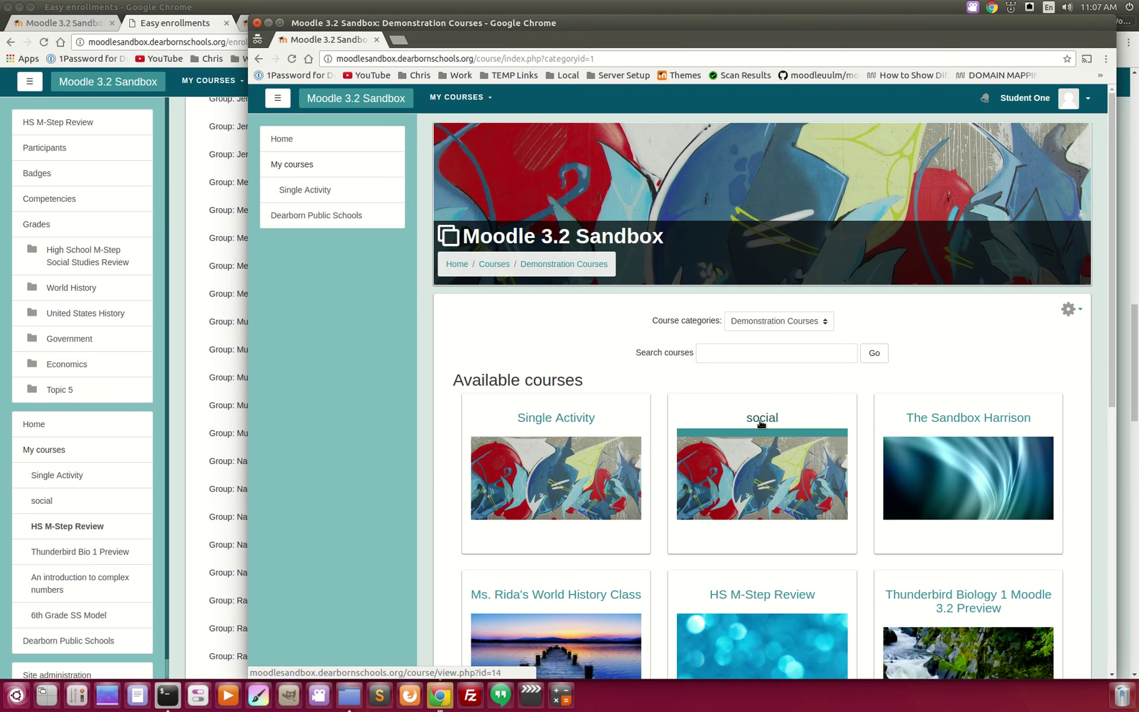
click(465, 264)
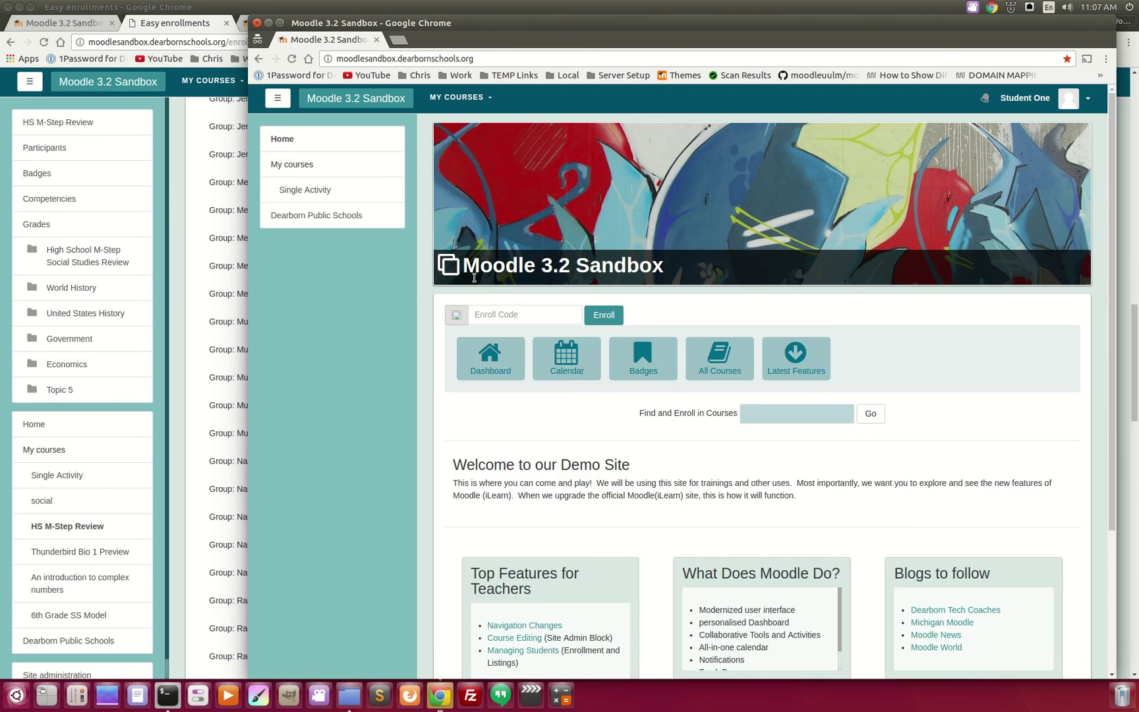
click(527, 316)
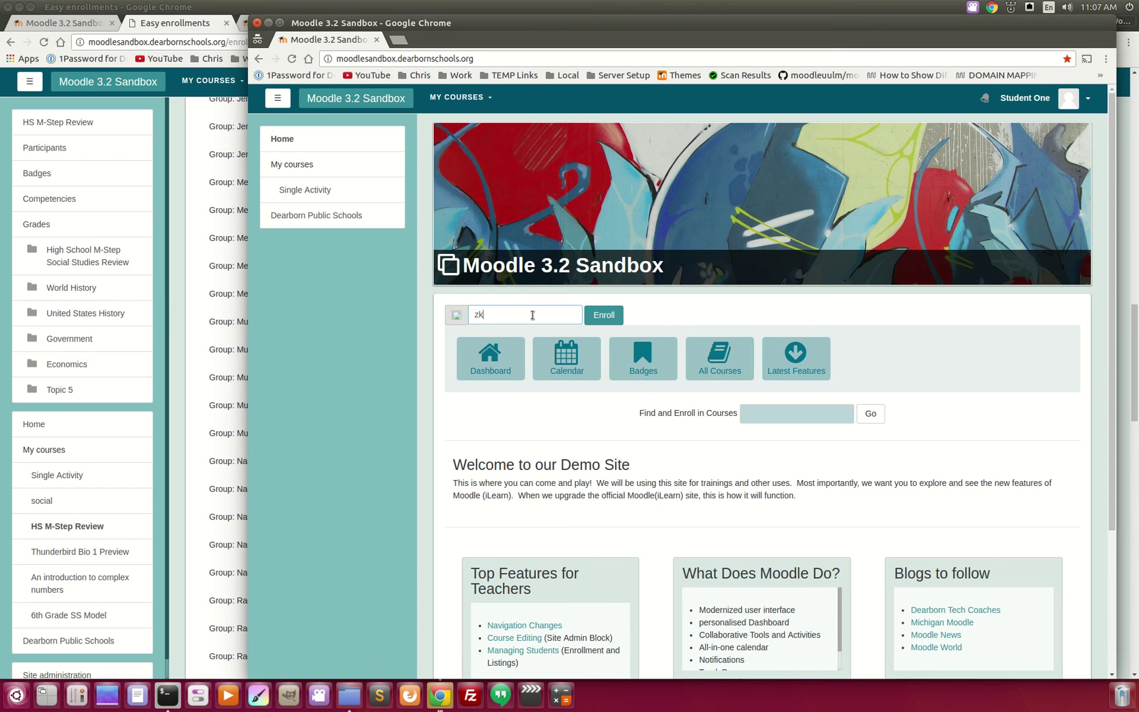
click(610, 316)
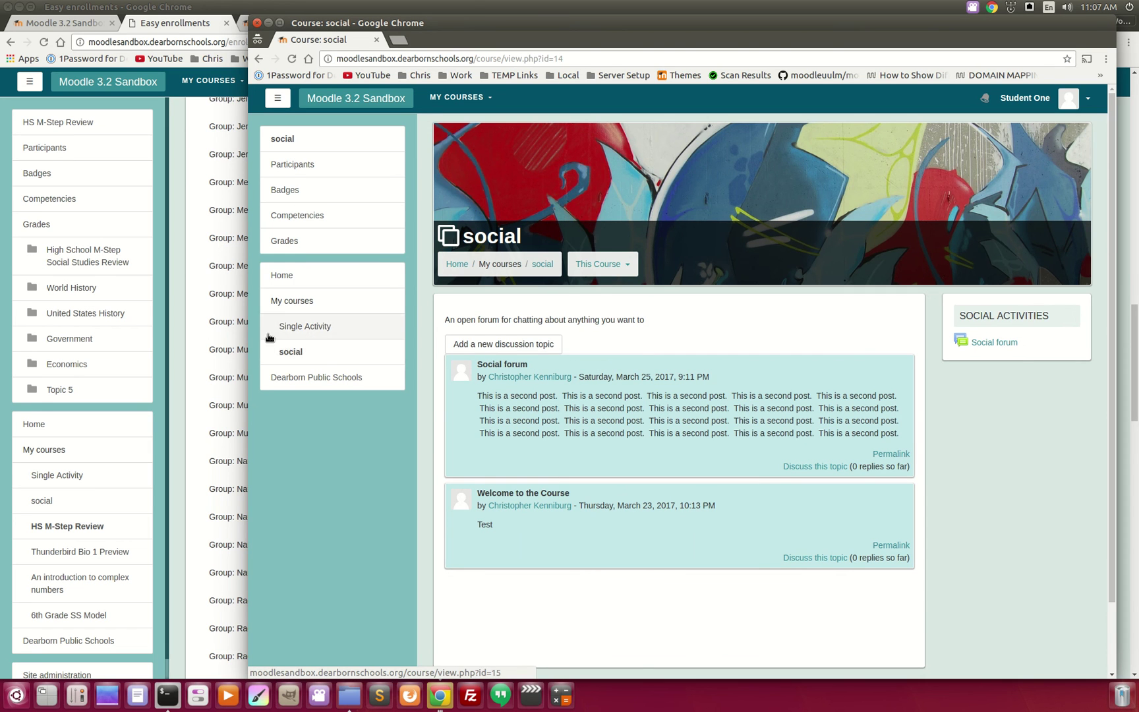
Step: As Student One, view the social course's participants and filters, then return to the admin window
click(326, 168)
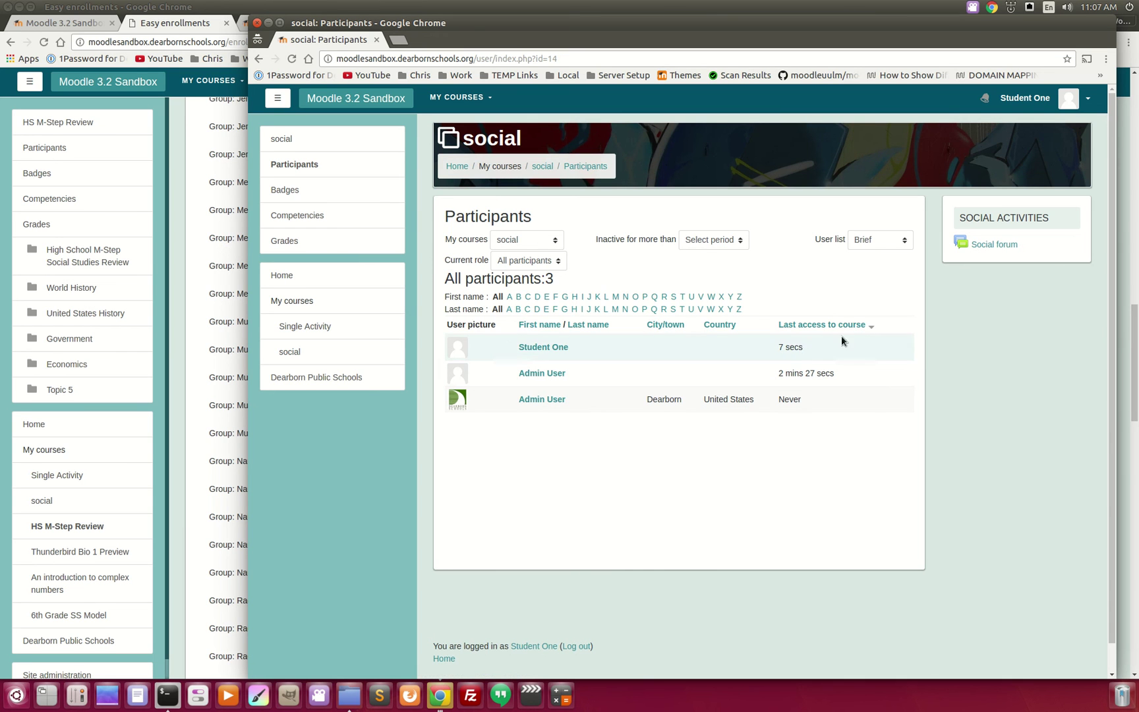
click(538, 260)
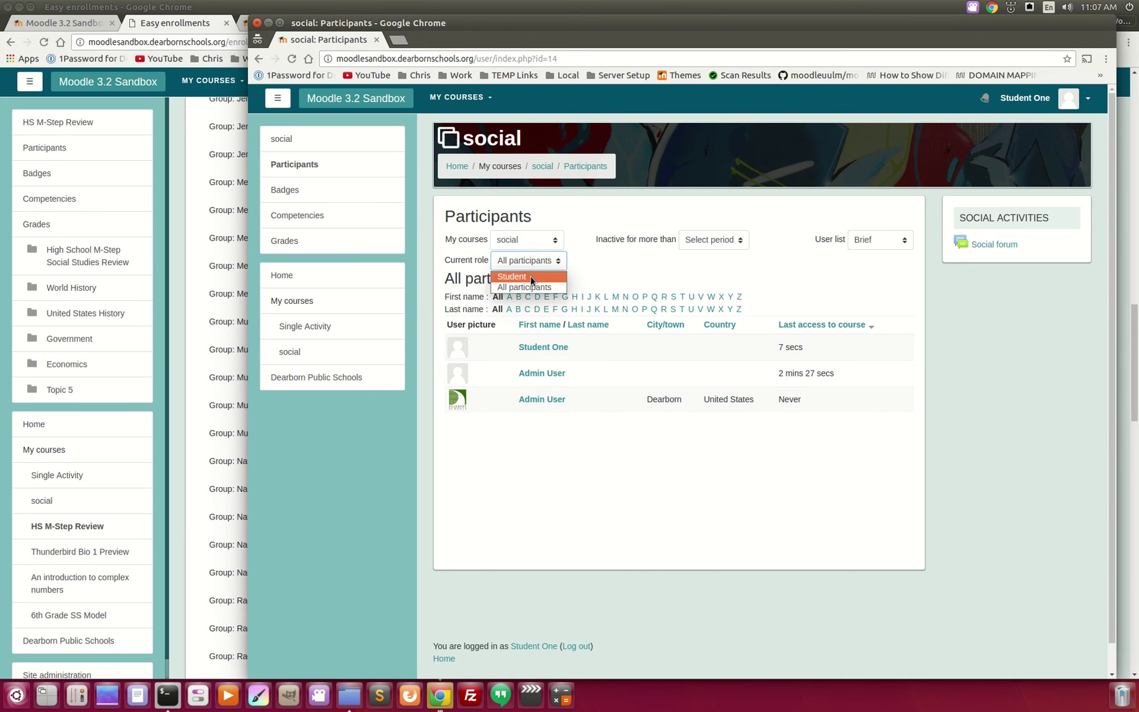
click(569, 239)
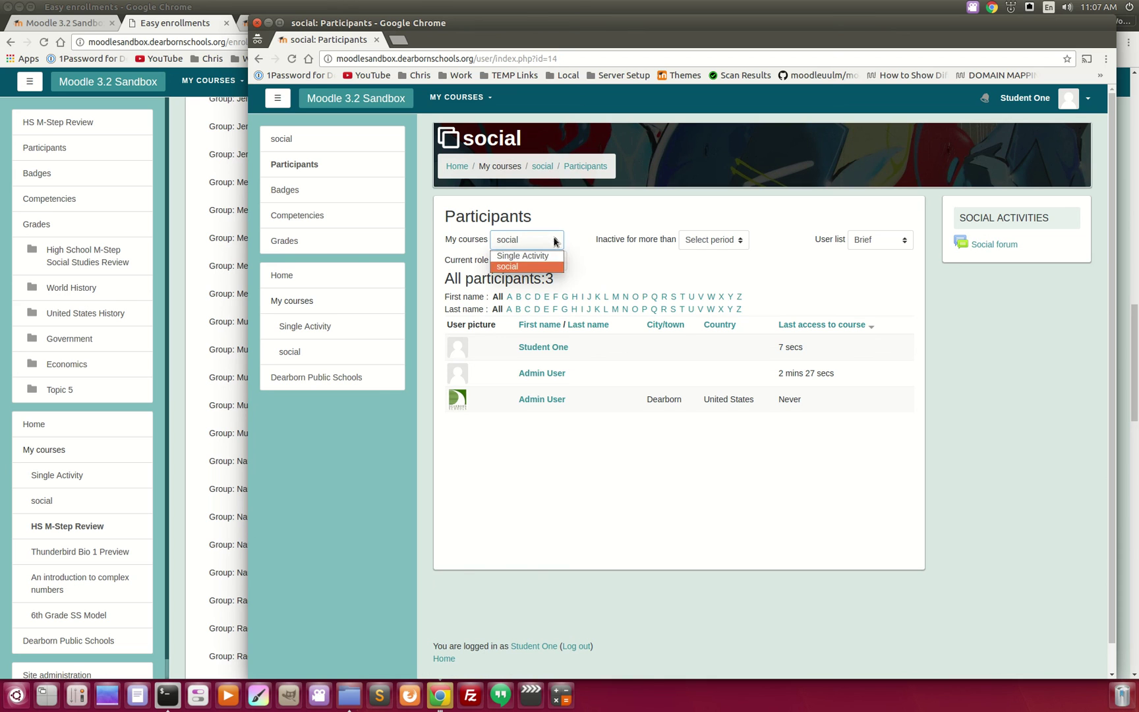
click(554, 241)
click(717, 241)
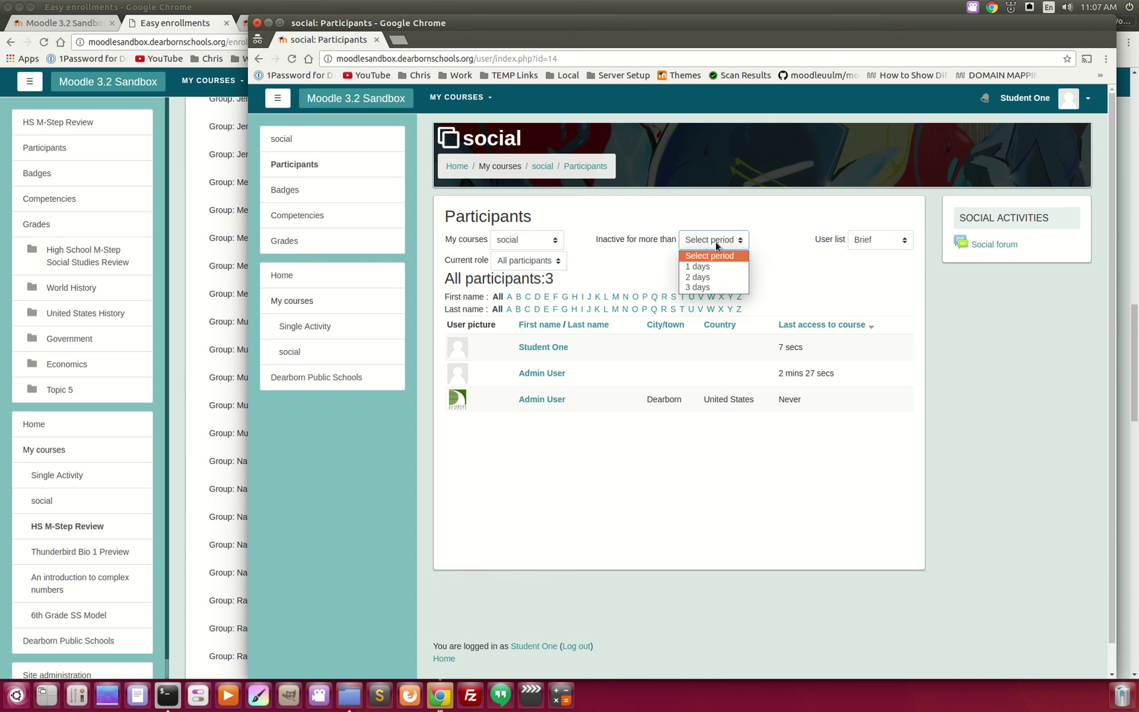
click(869, 240)
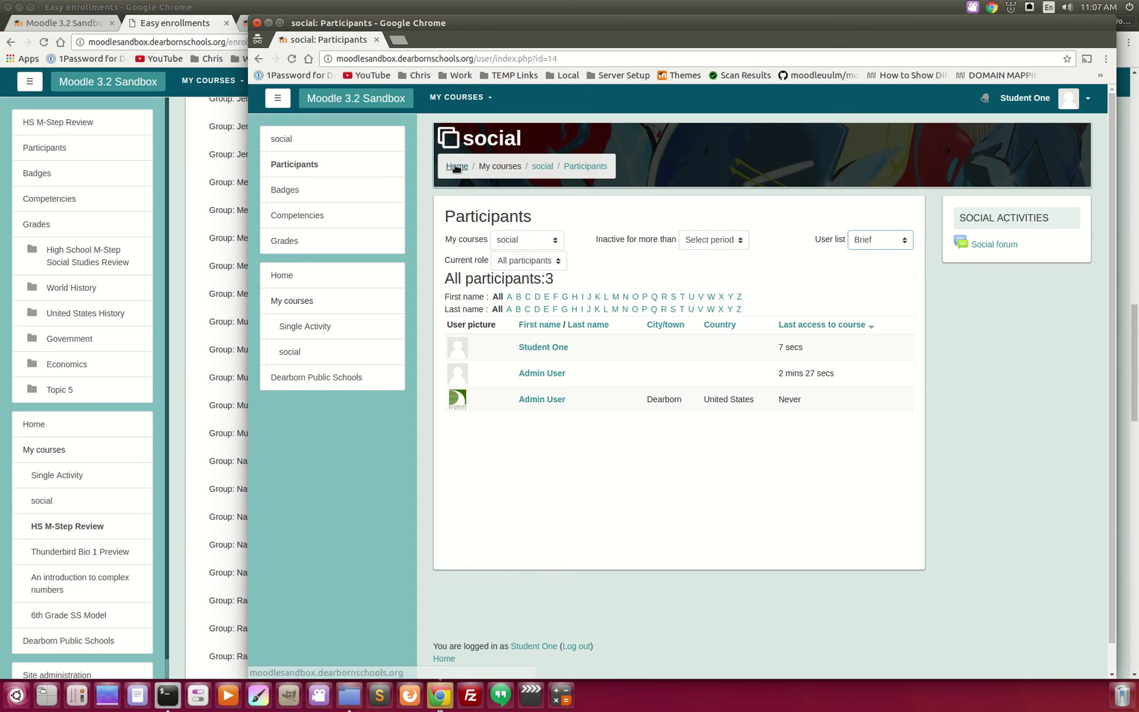
click(542, 166)
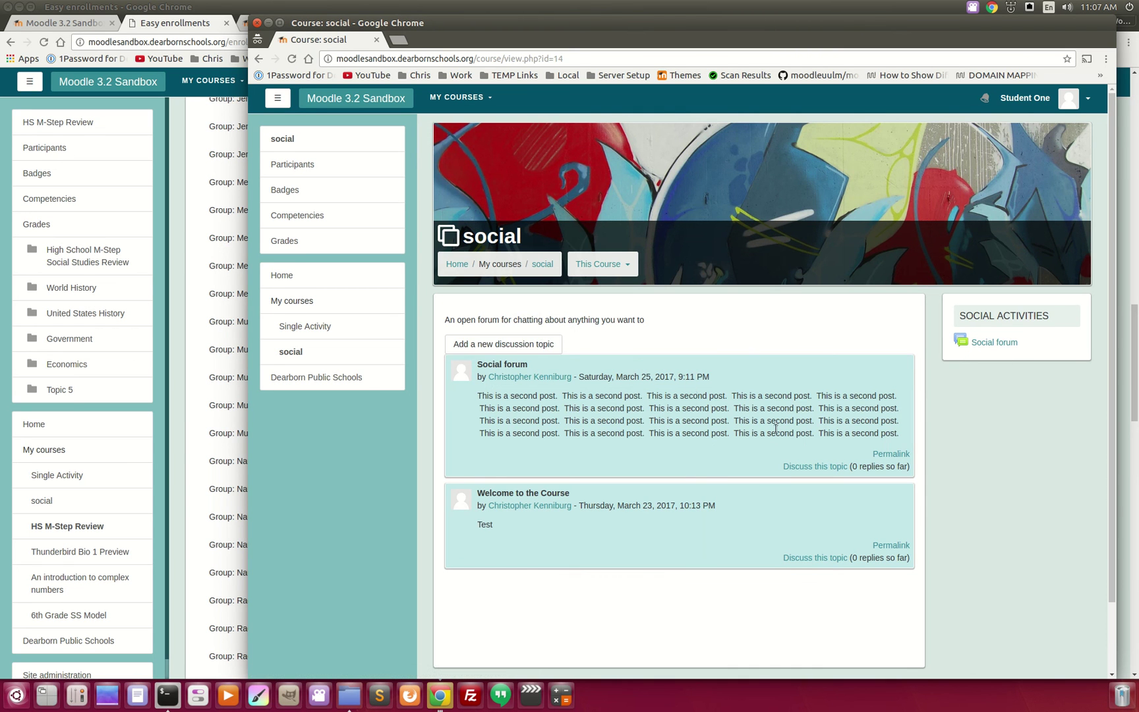
click(312, 275)
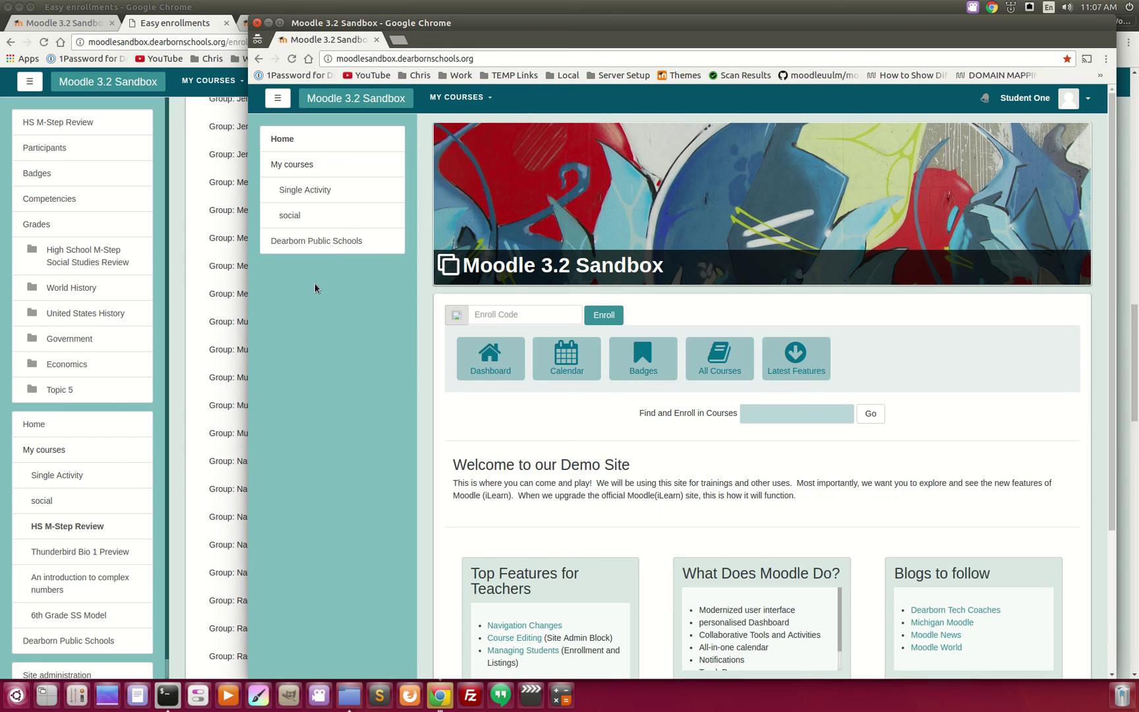
click(188, 210)
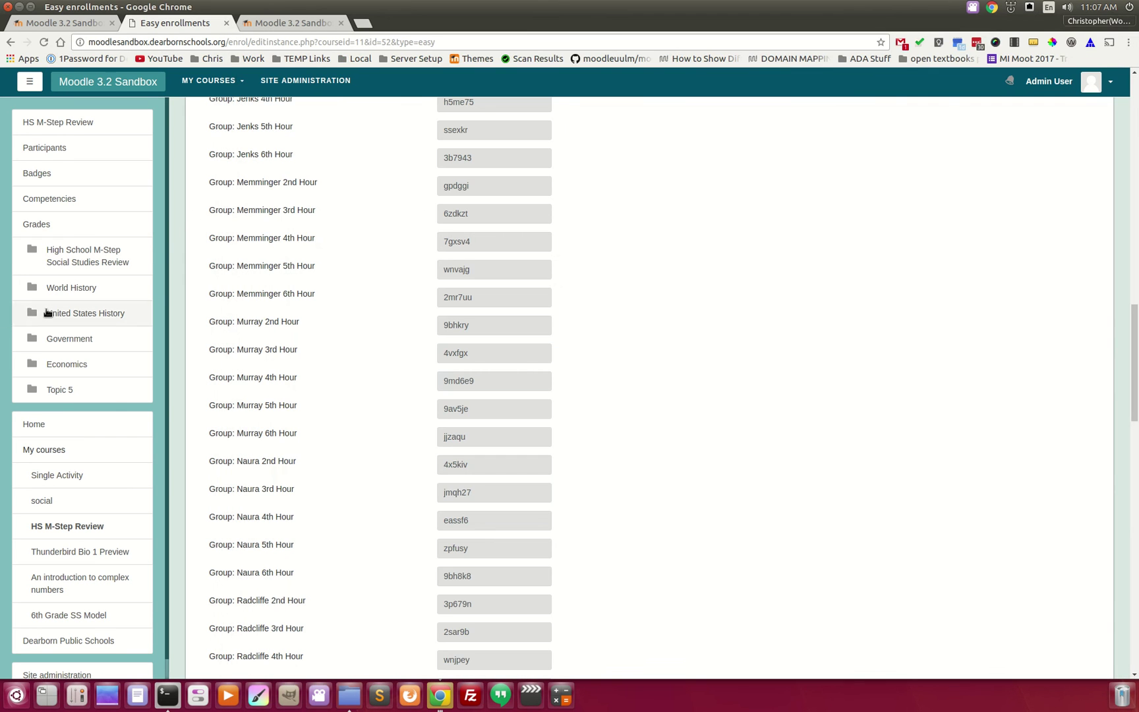
scroll(80, 456, down, 1)
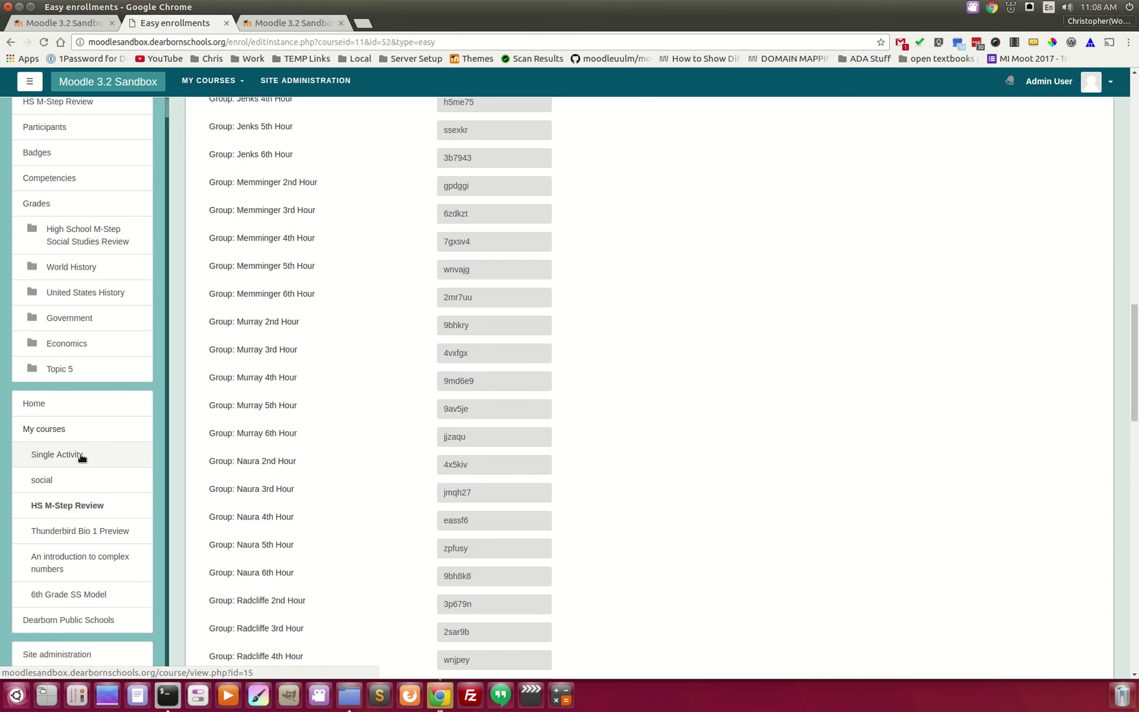
Step: As admin, open the social course's participant list and look over its filters
click(73, 482)
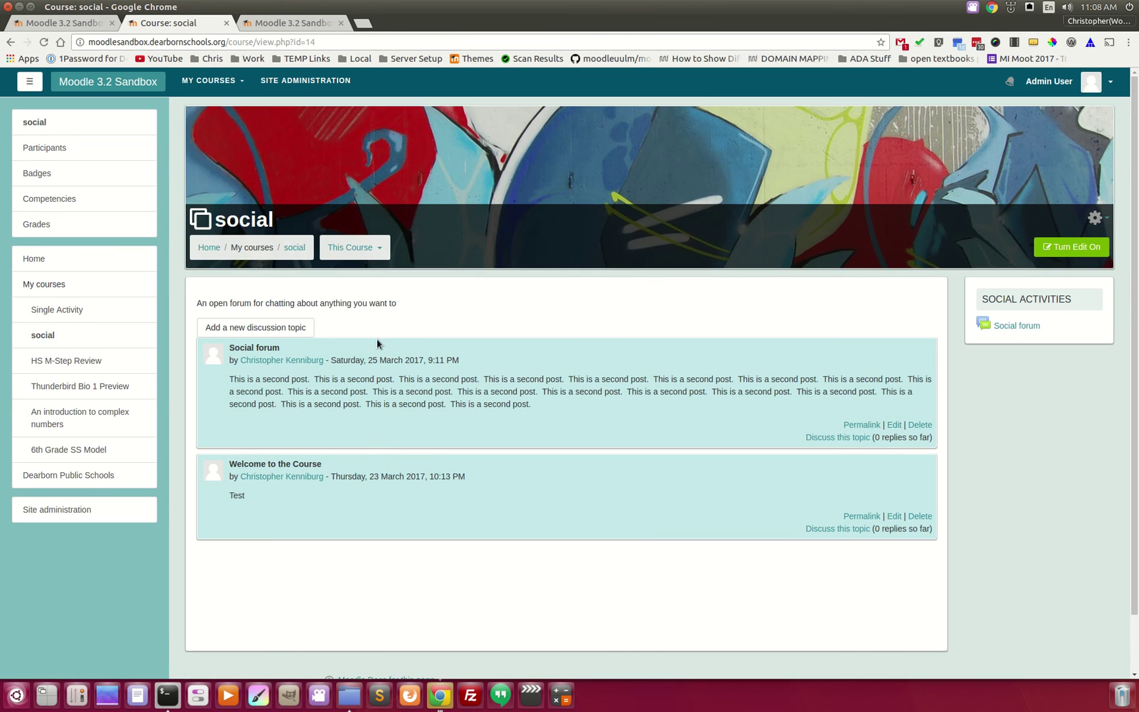
click(68, 147)
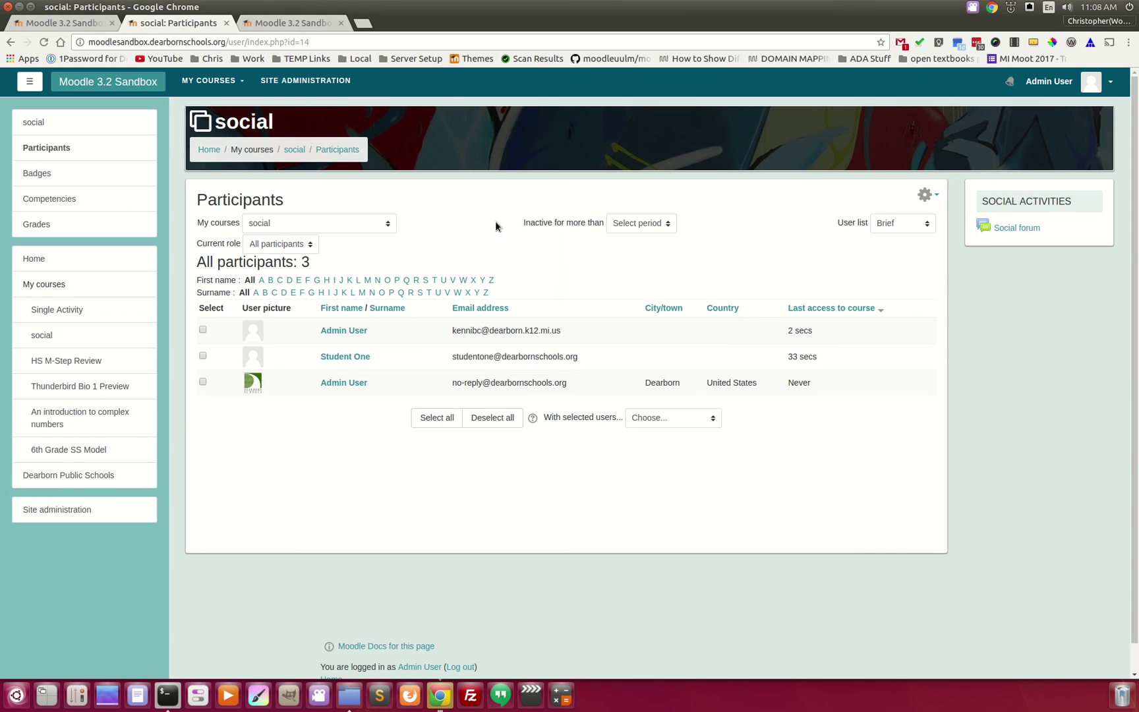
click(294, 245)
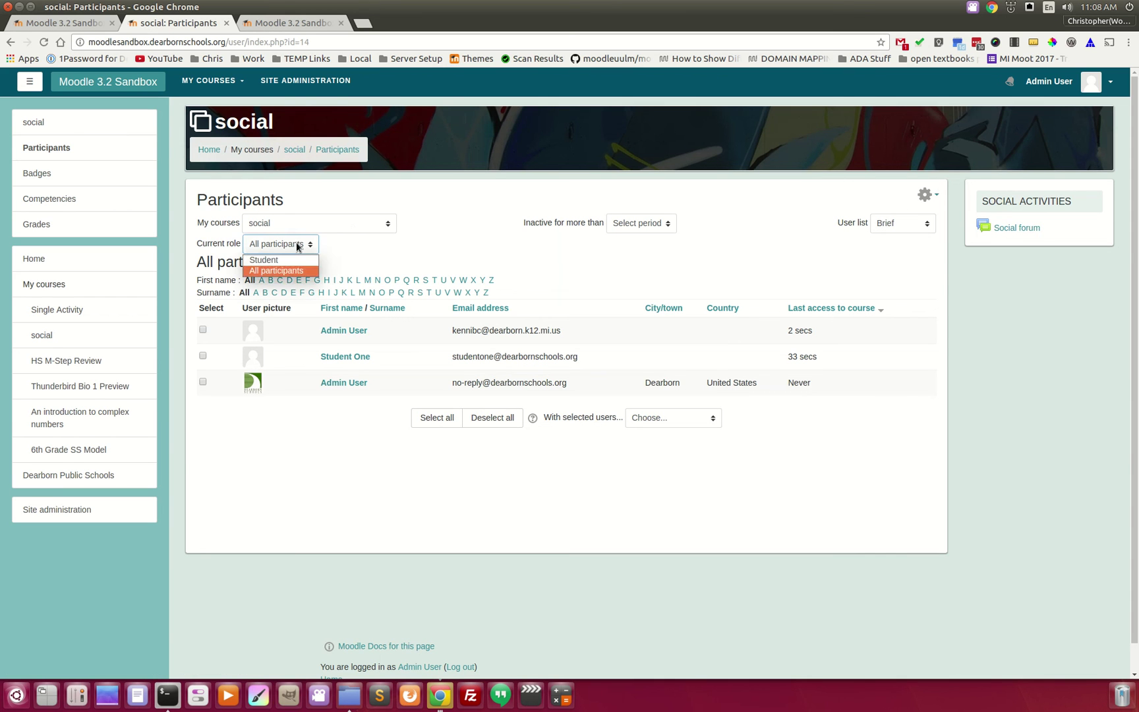
click(299, 244)
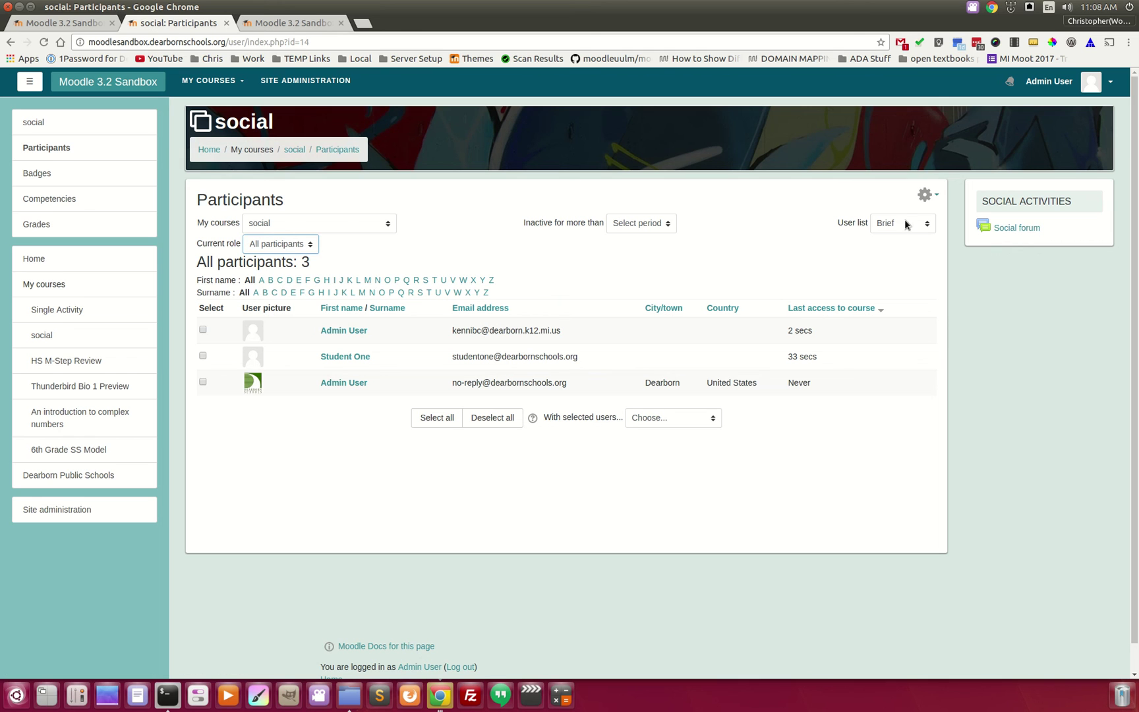
click(347, 226)
click(560, 233)
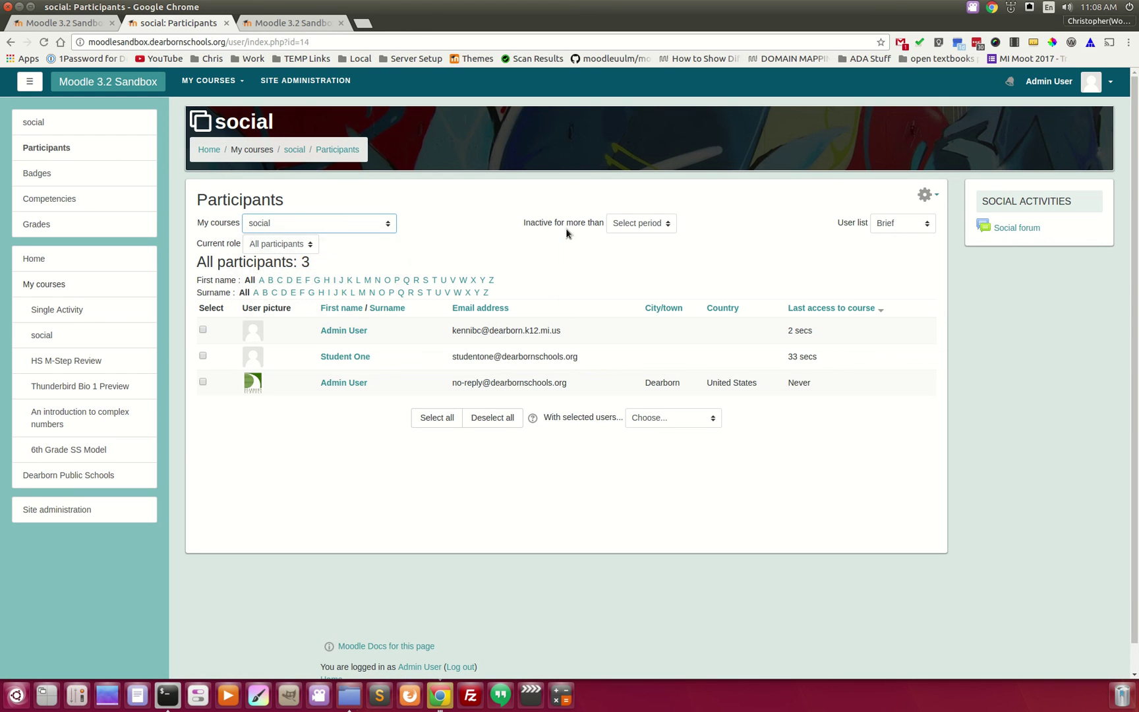
Step: Confirm on the Groups page that Student One belongs to Social Group One, then return to the course
click(928, 194)
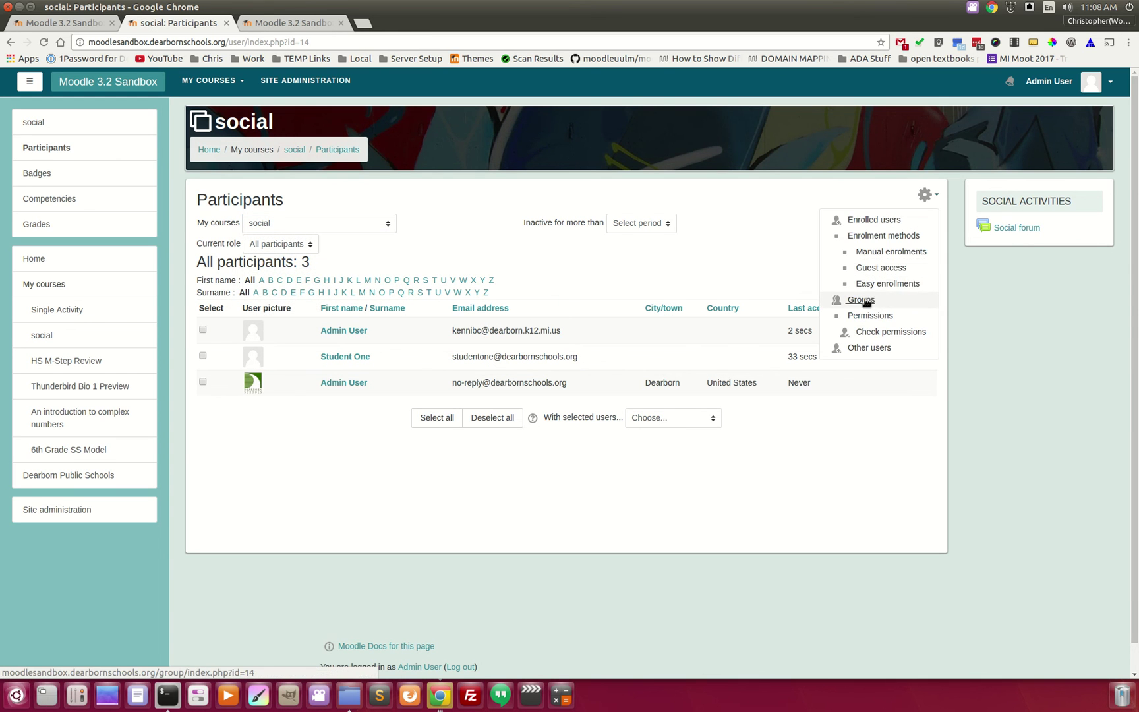
click(863, 303)
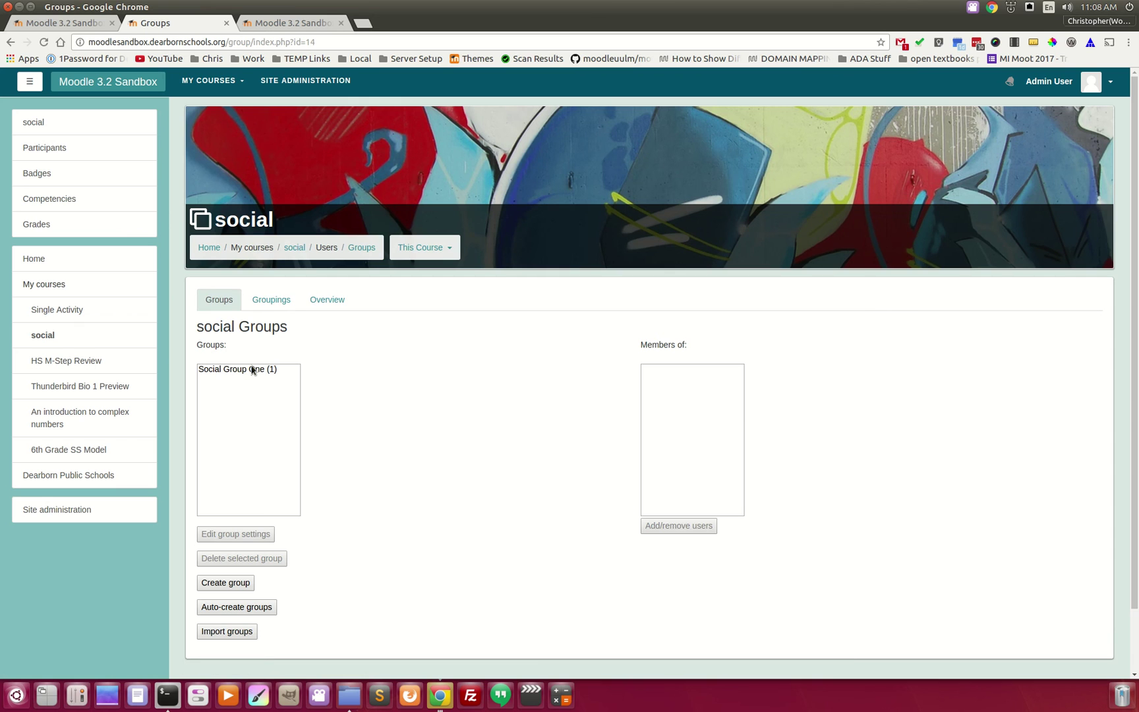
click(224, 373)
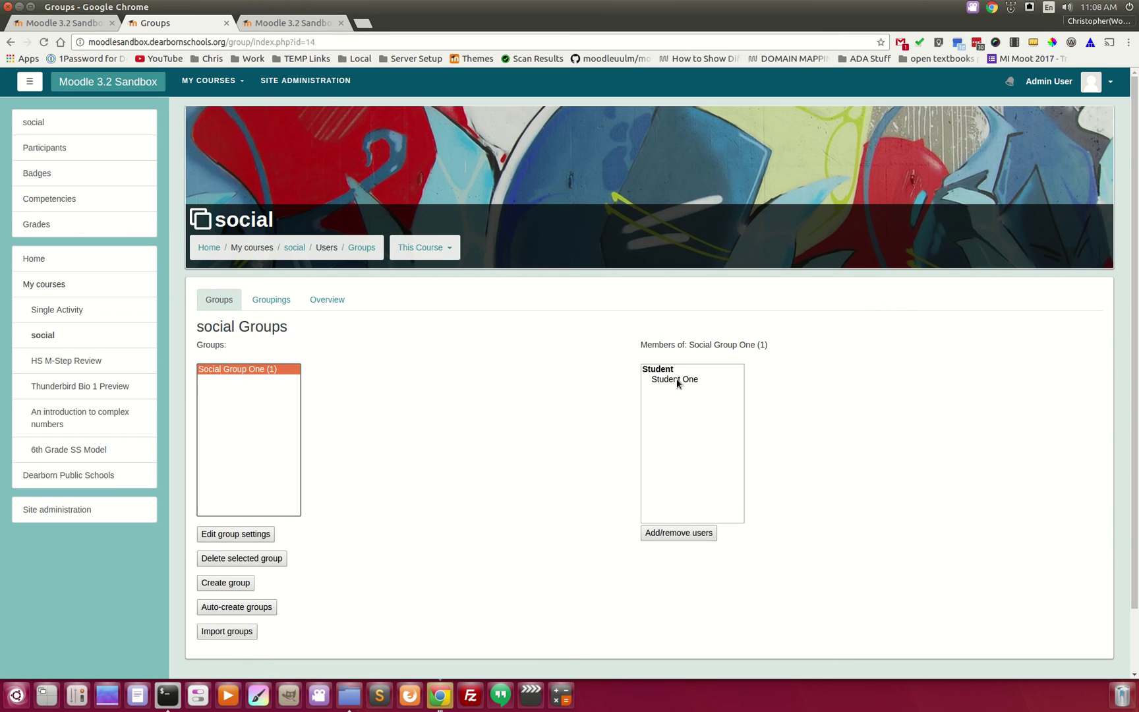
click(677, 380)
click(230, 368)
click(80, 121)
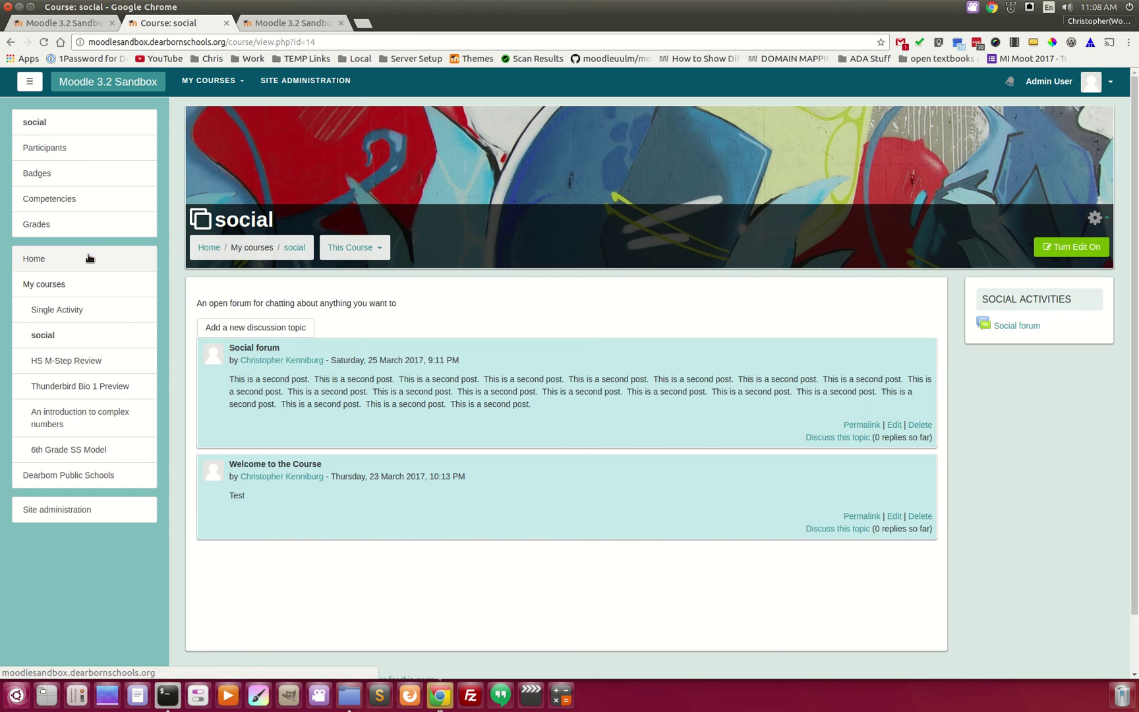
Step: Return from the social course to the home page and focus the empty Enroll Code box
click(89, 259)
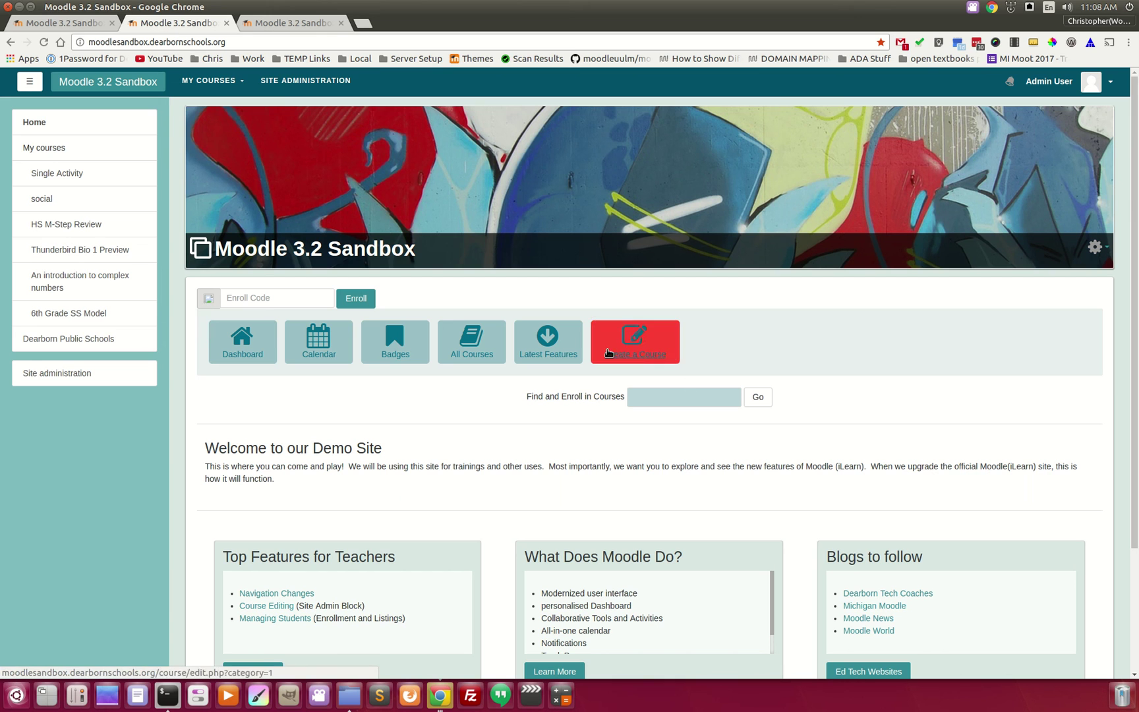
click(267, 297)
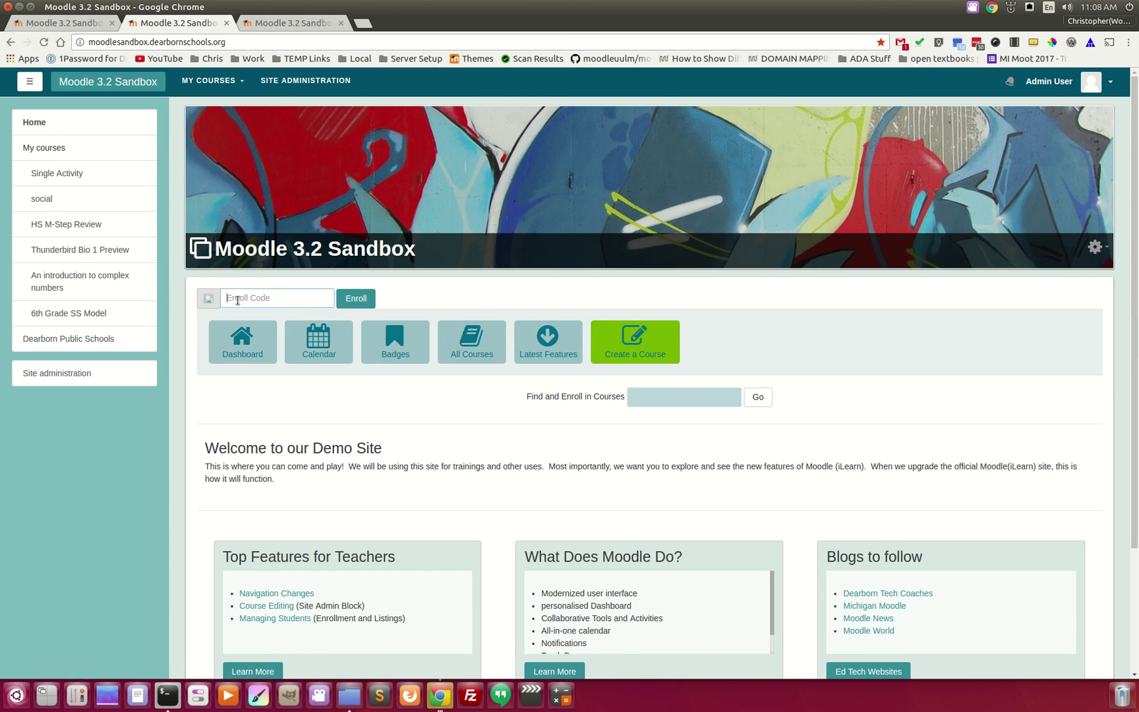